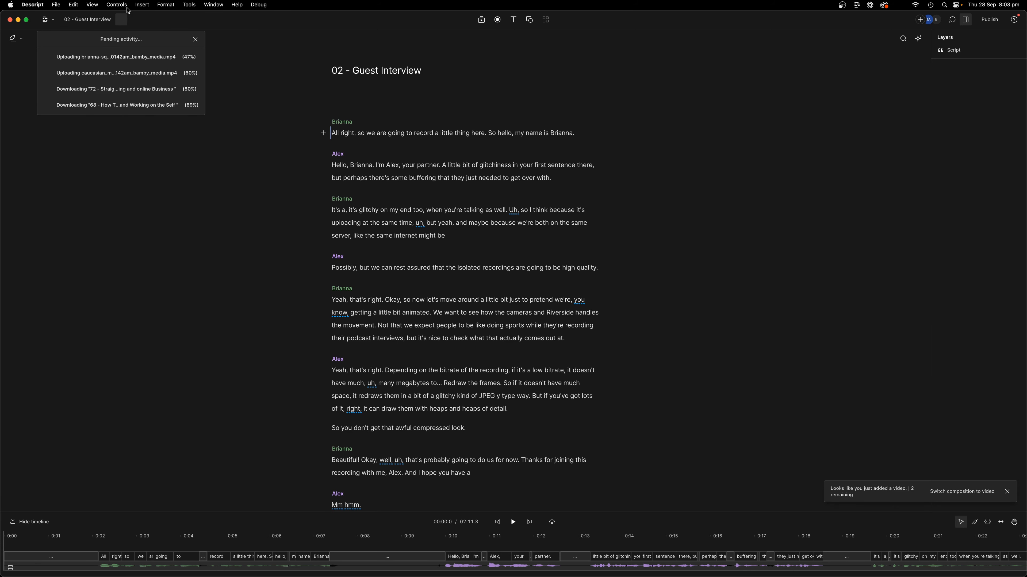
Step: Dismiss the pending activity list and enlarge the timeline area to show taller waveforms
{"action": "left_click", "coordinate": [195, 40]}
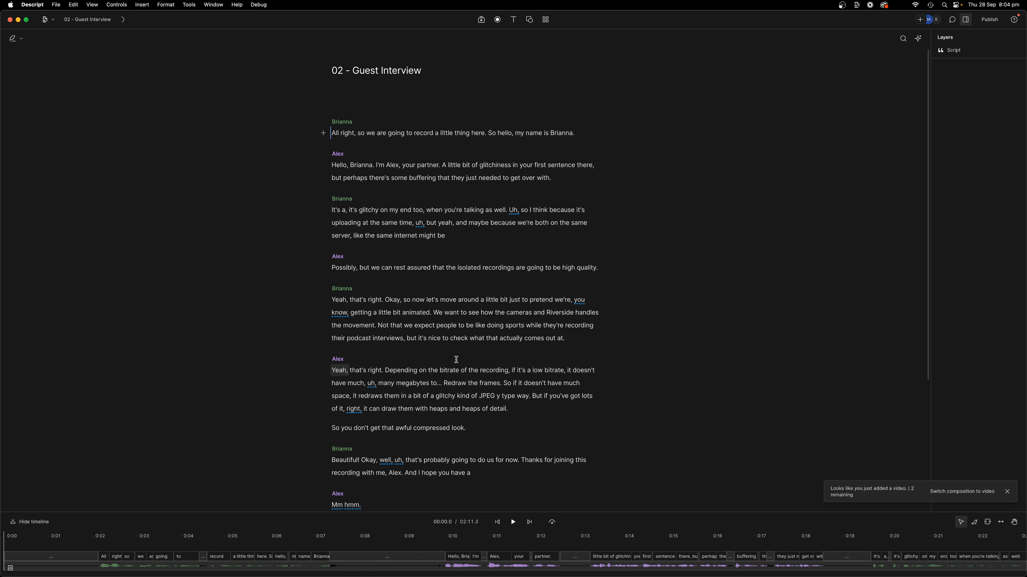
{"action": "left_click_drag", "start_coordinate": [387, 512], "coordinate": [398, 296]}
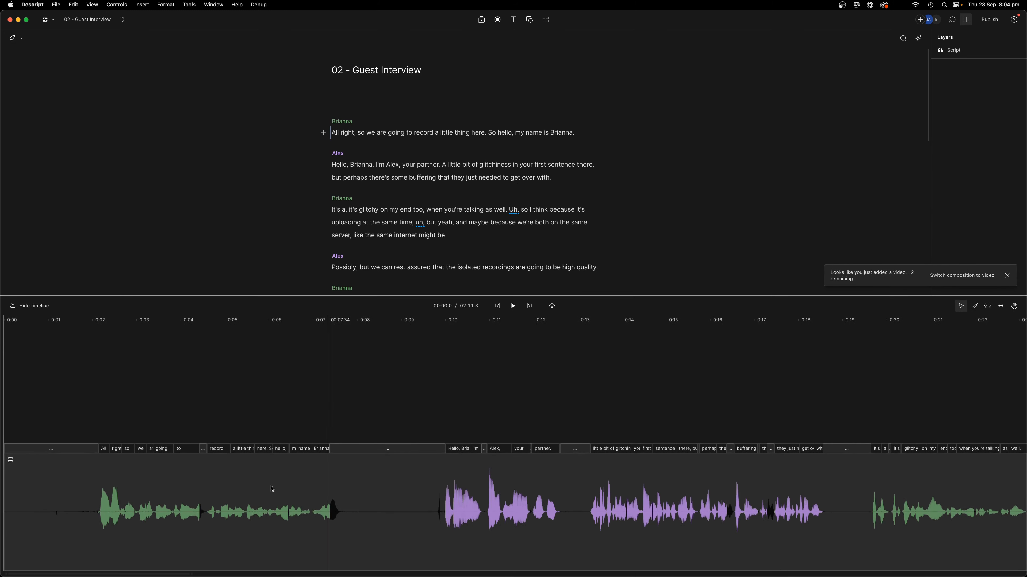
Step: Compare the speaker labels in the script with the green and purple waveforms in the timeline
{"action": "left_click", "coordinate": [121, 522]}
{"action": "left_click", "coordinate": [357, 115]}
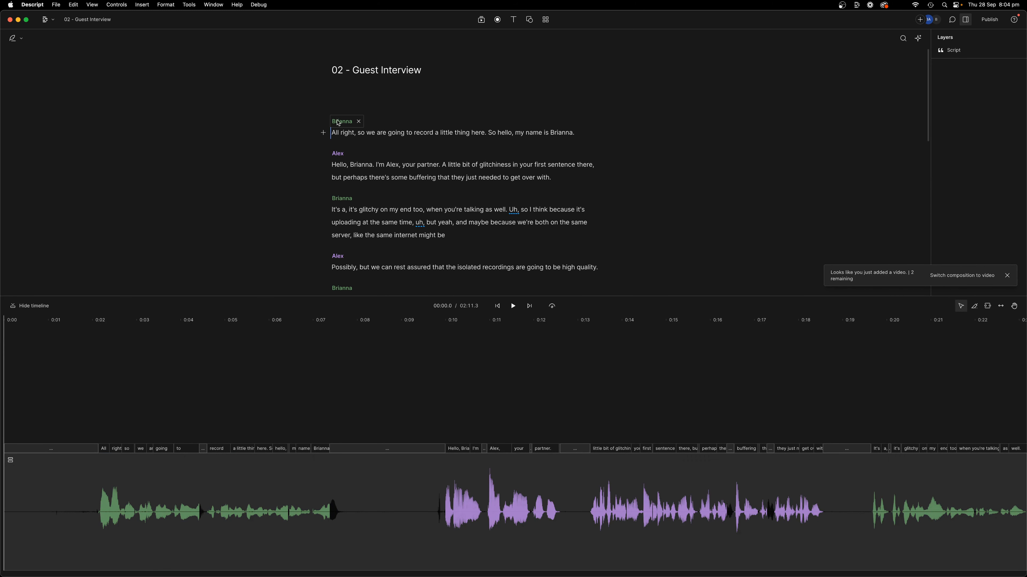
{"action": "left_click", "coordinate": [436, 535]}
{"action": "left_click", "coordinate": [708, 386]}
{"action": "left_click", "coordinate": [449, 506]}
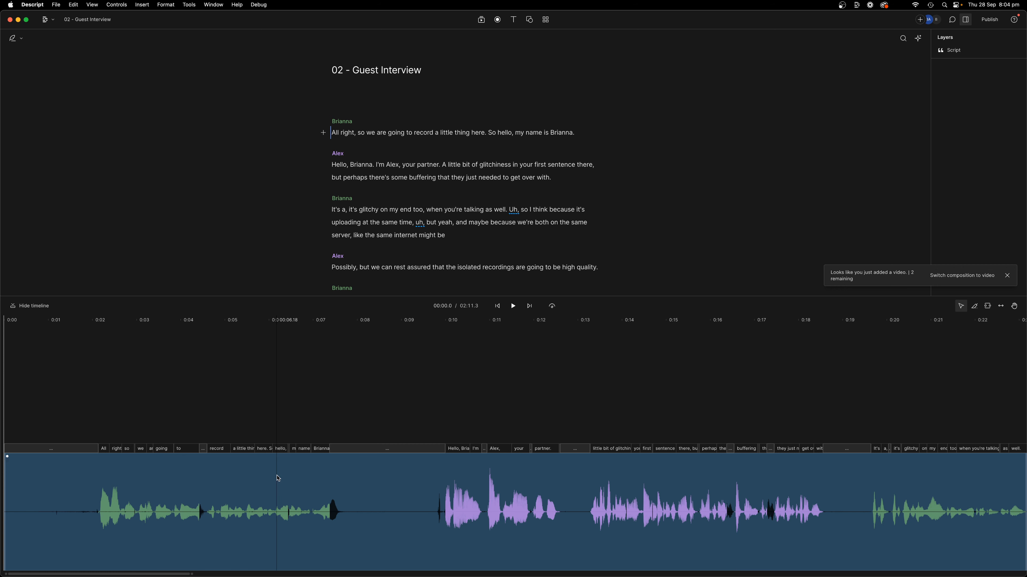
Step: Examine the combined waveform from the start to about 0:53 for places where the two speakers overlap
{"action": "scroll", "coordinate": [278, 478], "scroll_direction": "down", "scroll_amount": 5}
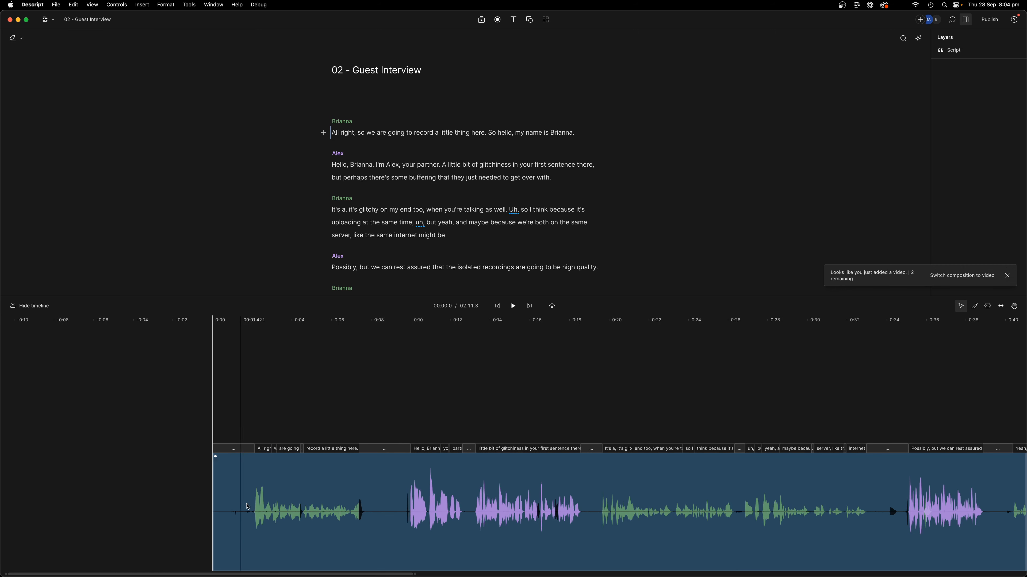
{"action": "scroll", "coordinate": [942, 510], "scroll_direction": "right", "scroll_amount": 8}
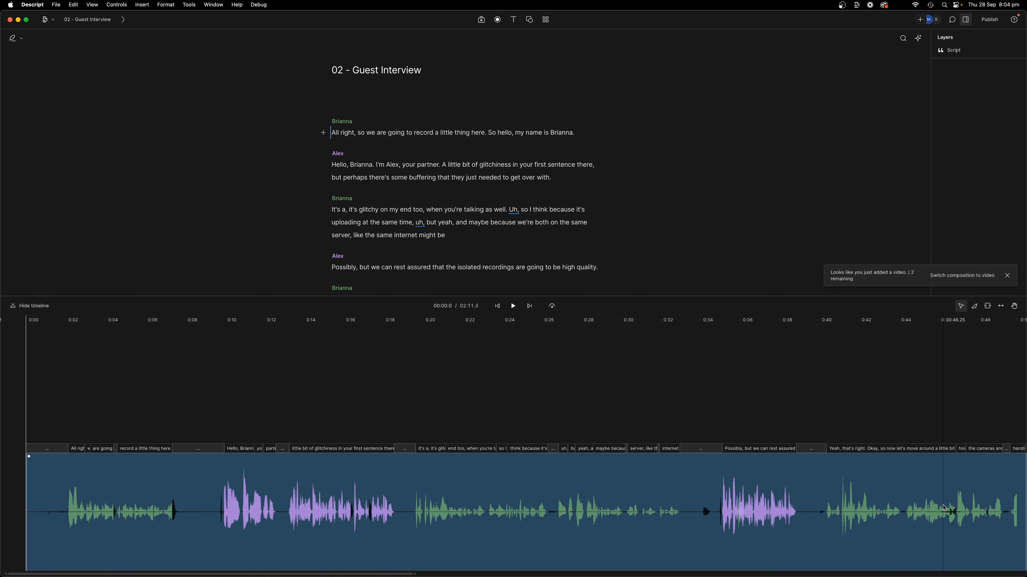
{"action": "scroll", "coordinate": [843, 509], "scroll_direction": "right", "scroll_amount": 3}
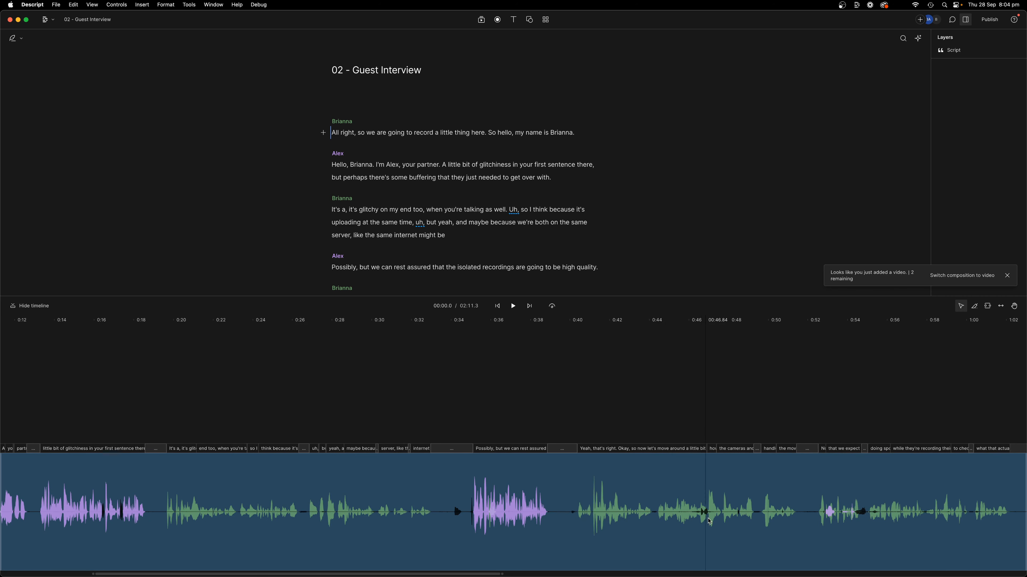
{"action": "scroll", "coordinate": [716, 513], "scroll_direction": "up", "scroll_amount": 8}
{"action": "scroll", "coordinate": [678, 517], "scroll_direction": "right", "scroll_amount": 10}
{"action": "scroll", "coordinate": [677, 517], "scroll_direction": "right", "scroll_amount": 5}
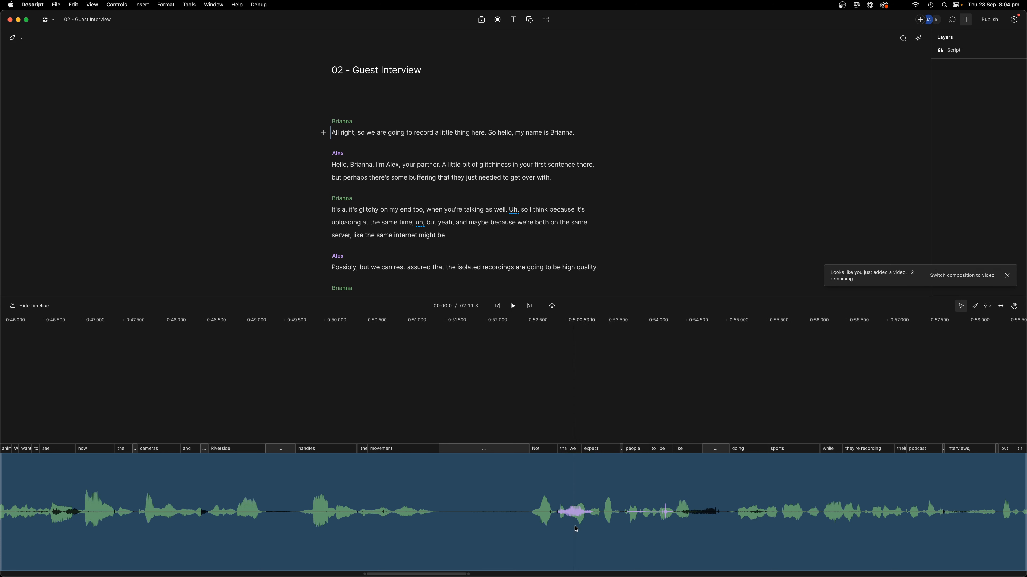
{"action": "scroll", "coordinate": [570, 518], "scroll_direction": "down", "scroll_amount": 3}
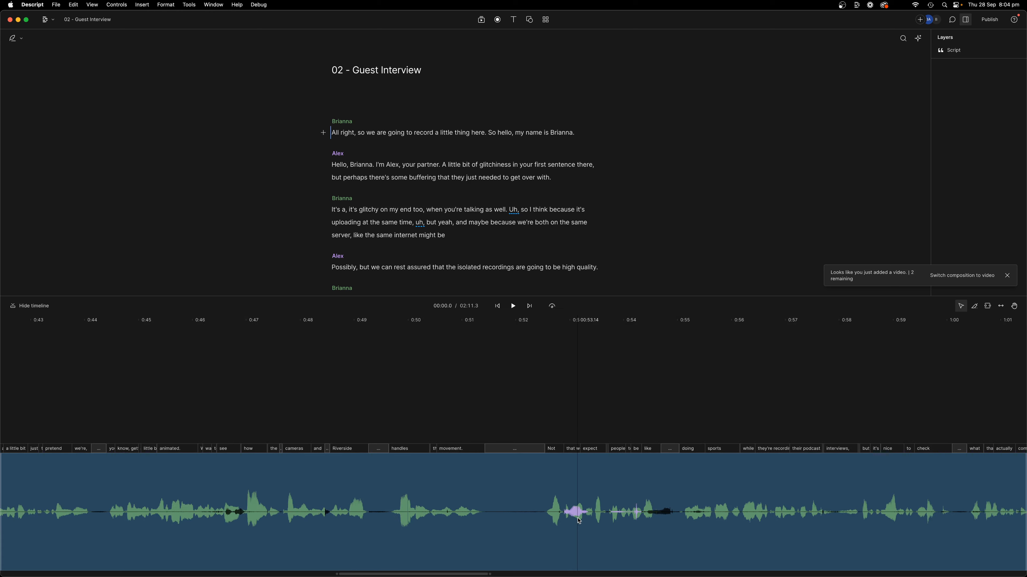
Step: Review the rest of the interview's waveform to about 1:34, then look back over the first minute for crosstalk
{"action": "scroll", "coordinate": [571, 520], "scroll_direction": "right", "scroll_amount": 15}
{"action": "scroll", "coordinate": [570, 519], "scroll_direction": "right", "scroll_amount": 14}
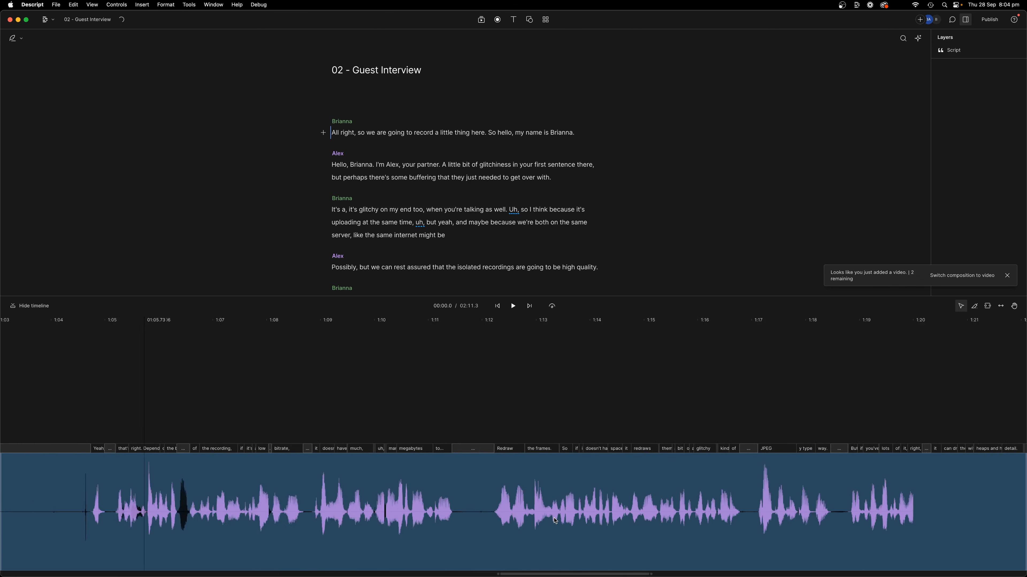
{"action": "scroll", "coordinate": [556, 521], "scroll_direction": "right", "scroll_amount": 9}
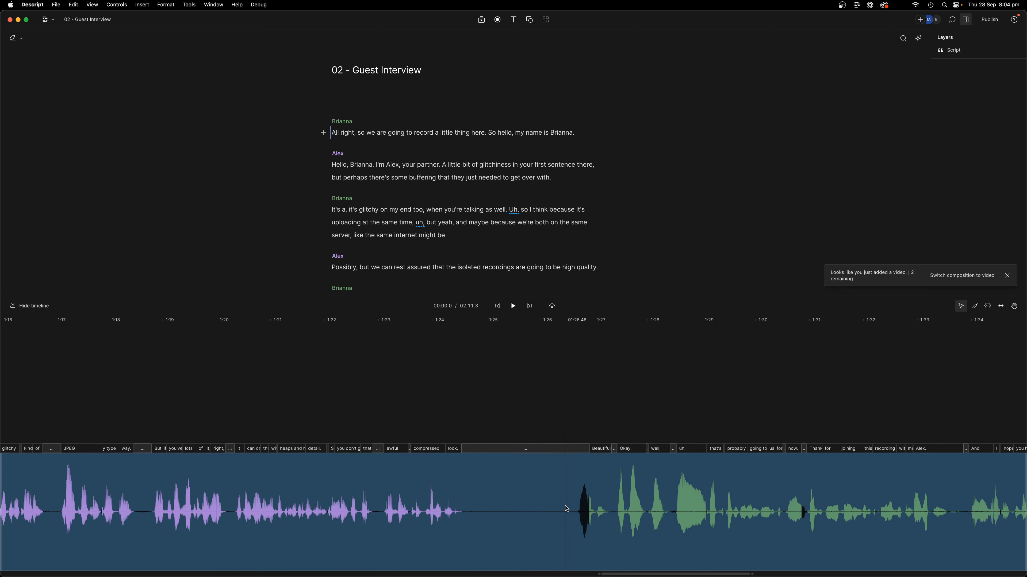
{"action": "scroll", "coordinate": [505, 510], "scroll_direction": "left", "scroll_amount": 20}
{"action": "scroll", "coordinate": [523, 507], "scroll_direction": "left", "scroll_amount": 20}
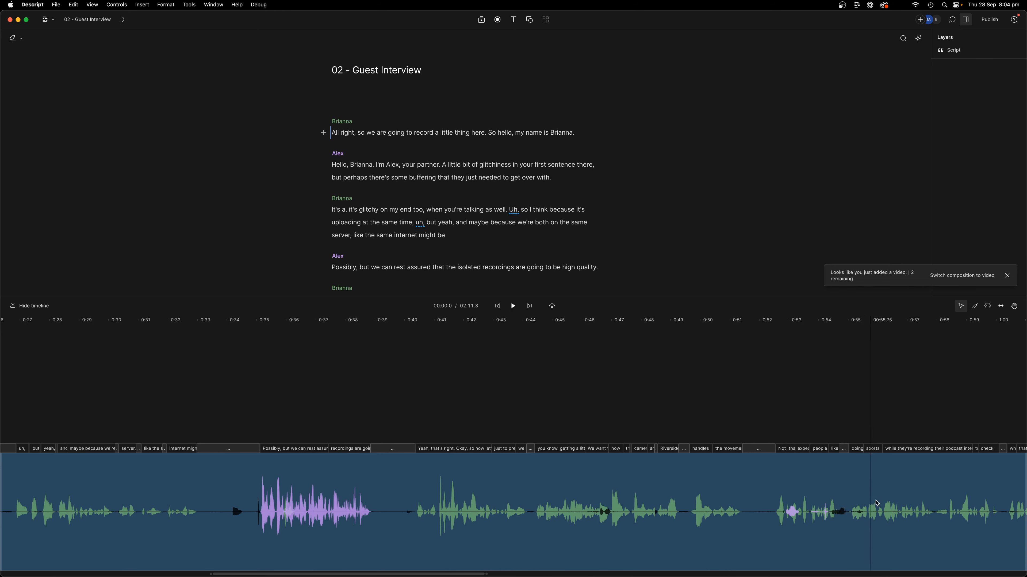
{"action": "scroll", "coordinate": [576, 506], "scroll_direction": "left", "scroll_amount": 1}
{"action": "scroll", "coordinate": [576, 505], "scroll_direction": "down", "scroll_amount": 3}
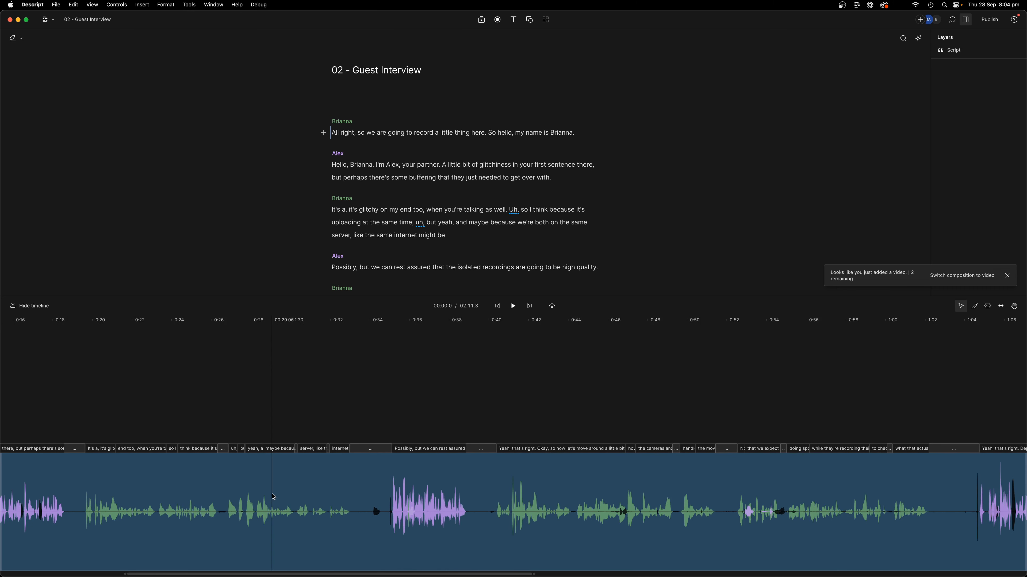
Step: Return the playhead to the start and open the script clip's sequence for editing
{"action": "left_click", "coordinate": [498, 307]}
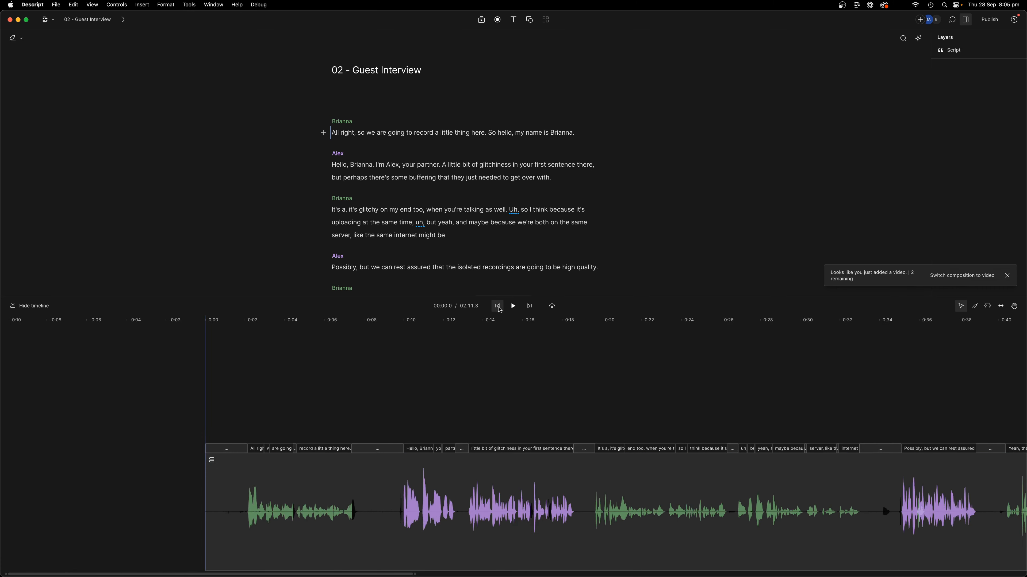
{"action": "right_click", "coordinate": [329, 482]}
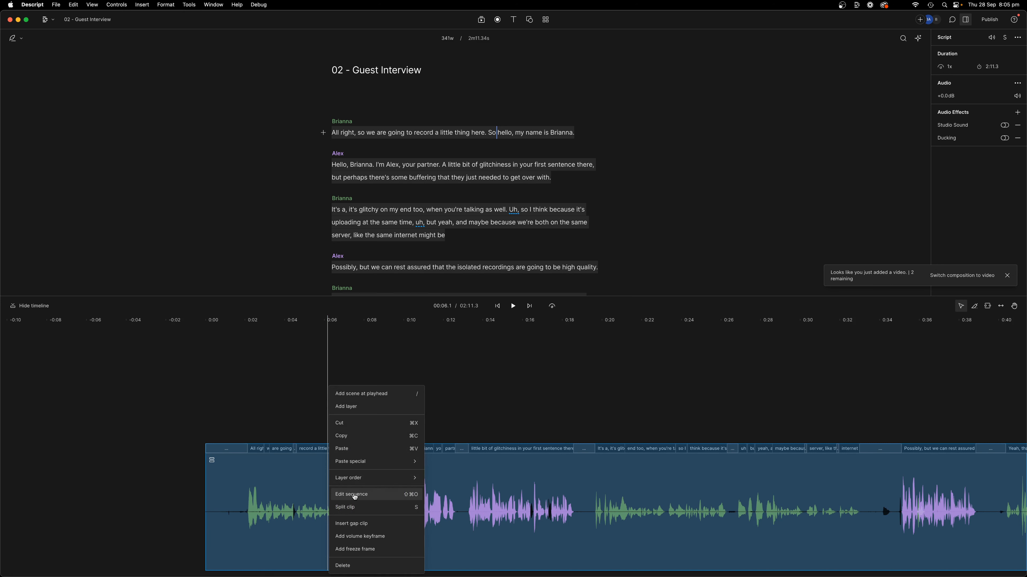
{"action": "left_click", "coordinate": [355, 497]}
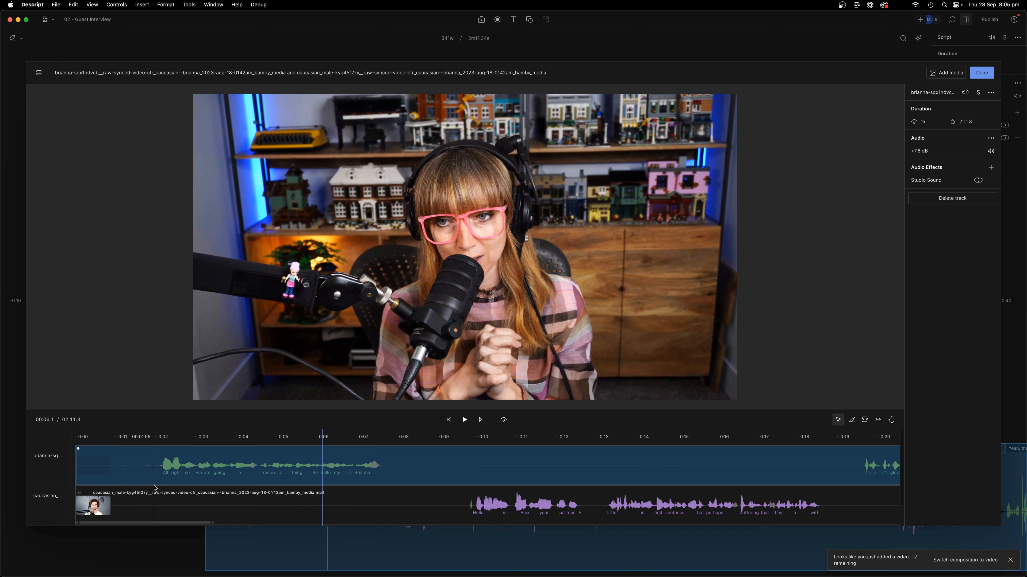
Step: Inspect the audio settings and video of each speaker's separate track in the sequence
{"action": "left_click", "coordinate": [158, 495]}
{"action": "left_click", "coordinate": [247, 508]}
{"action": "left_click", "coordinate": [264, 467]}
{"action": "left_click", "coordinate": [254, 509]}
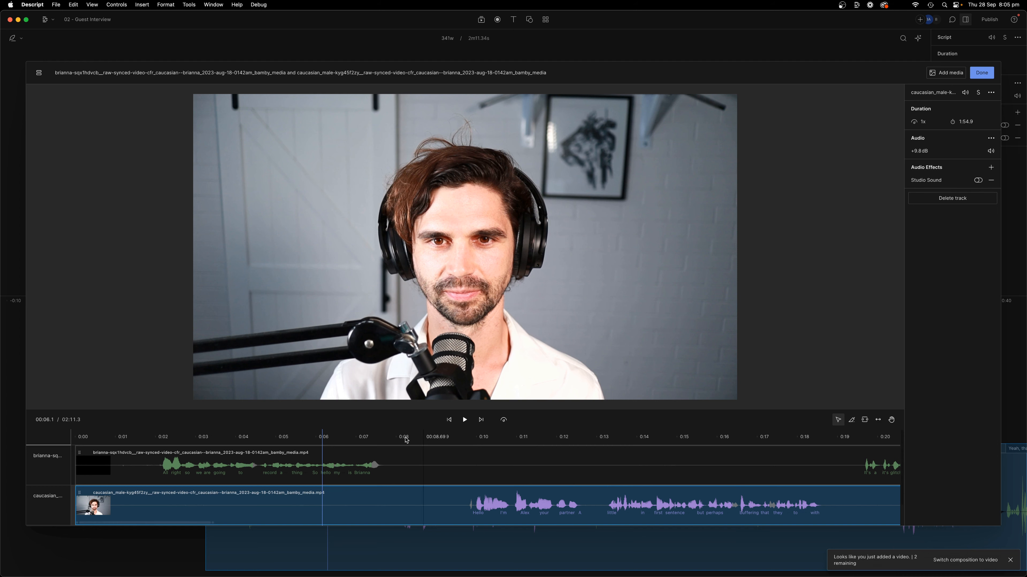
{"action": "left_click", "coordinate": [370, 461]}
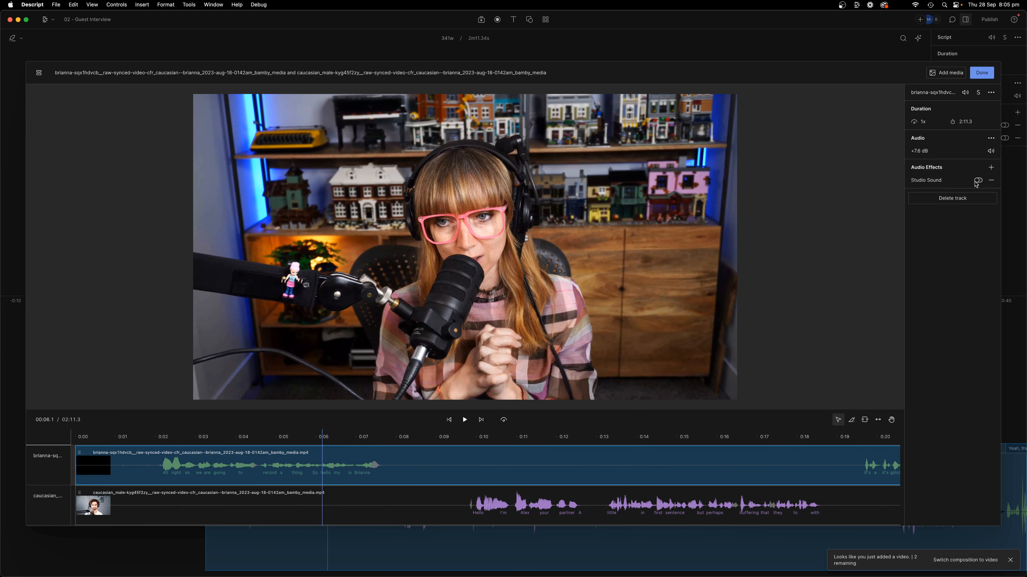
{"action": "left_click", "coordinate": [337, 513]}
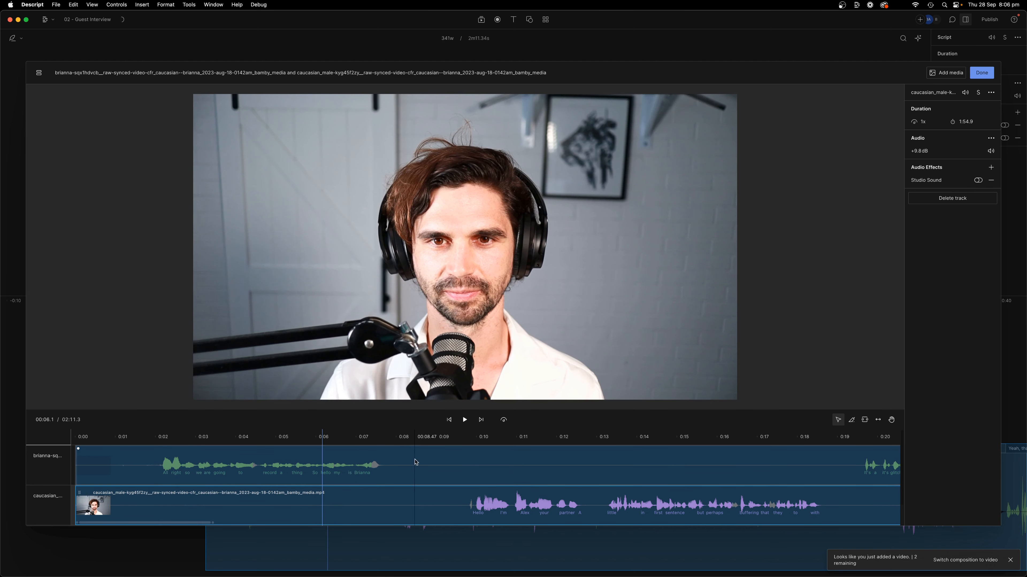
Step: Split the upper speaker track at 00:35.7, just before the stray word "anyway"
{"action": "scroll", "coordinate": [479, 486], "scroll_direction": "right", "scroll_amount": 10}
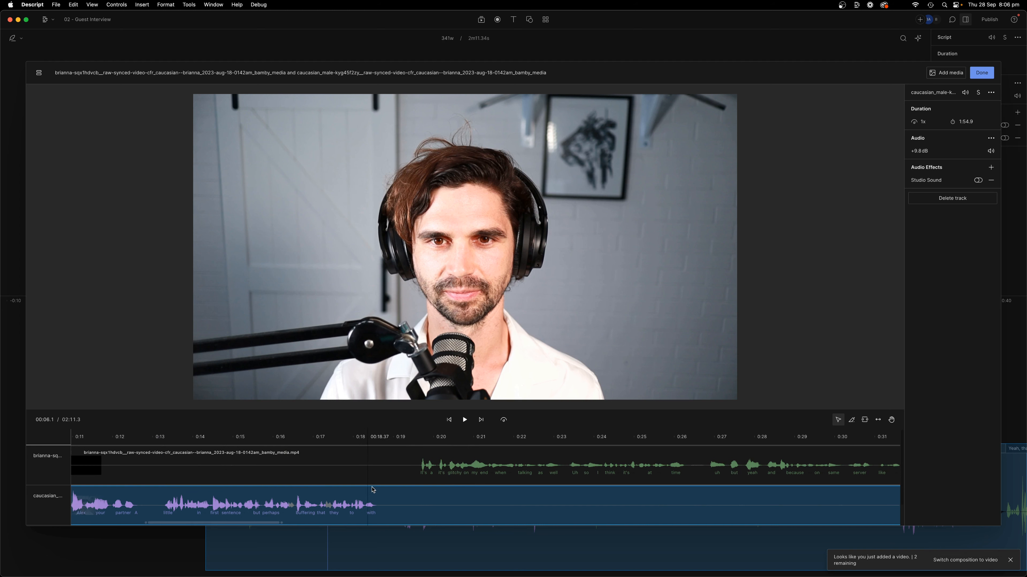
{"action": "scroll", "coordinate": [374, 489], "scroll_direction": "right", "scroll_amount": 2}
{"action": "scroll", "coordinate": [396, 488], "scroll_direction": "down", "scroll_amount": 5}
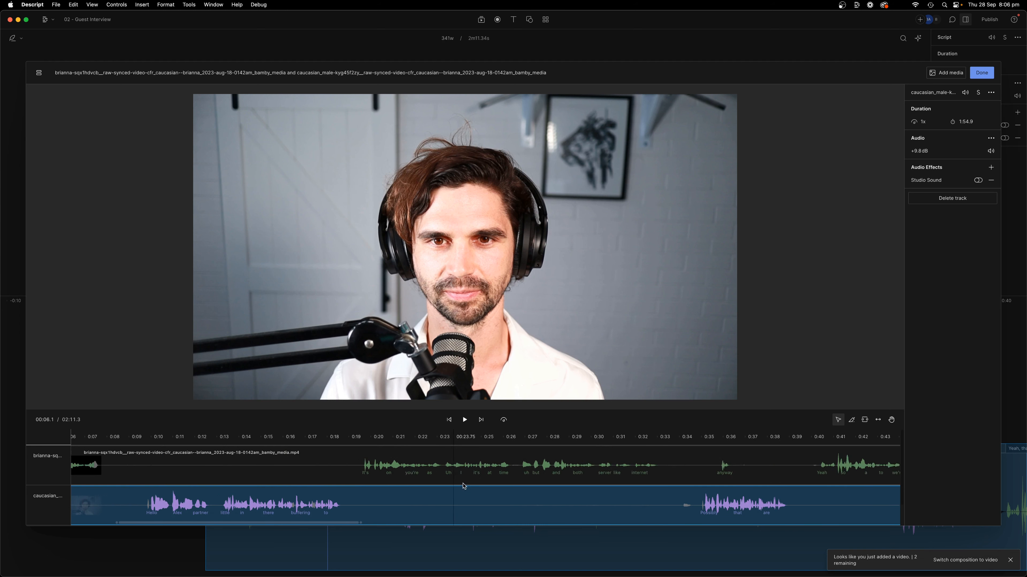
{"action": "scroll", "coordinate": [476, 483], "scroll_direction": "right", "scroll_amount": 2}
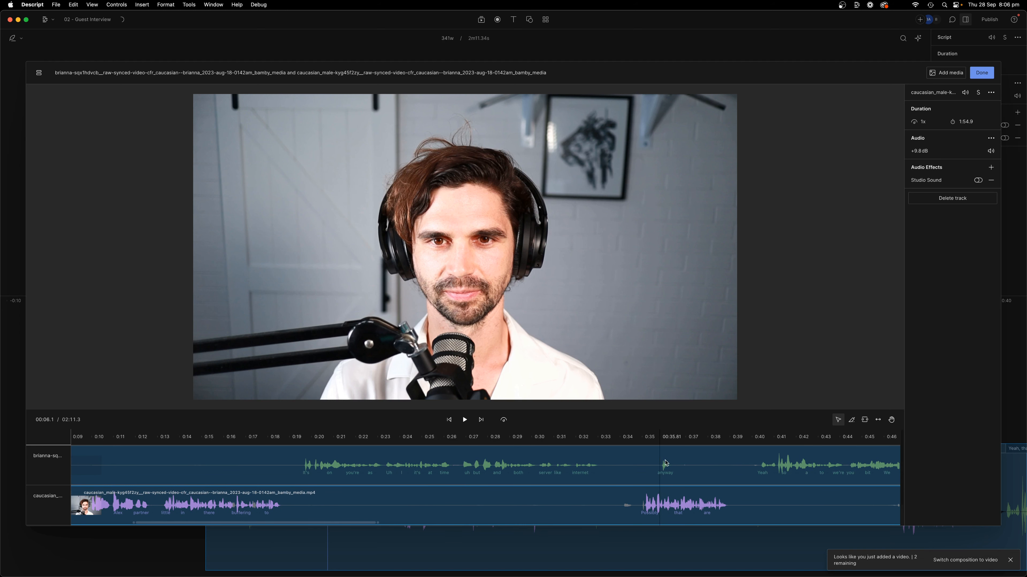
{"action": "scroll", "coordinate": [662, 474], "scroll_direction": "up", "scroll_amount": 5}
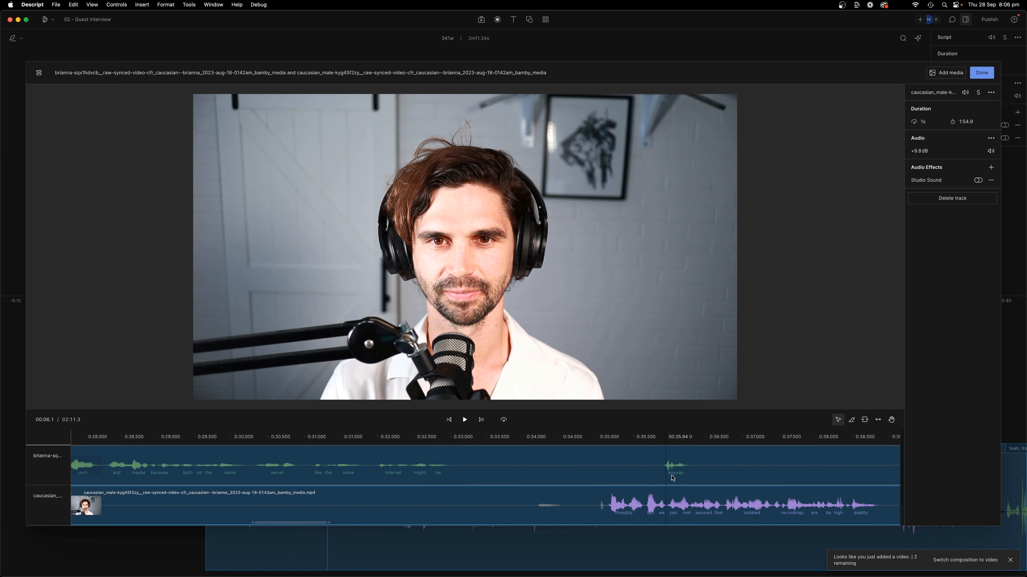
{"action": "scroll", "coordinate": [674, 467], "scroll_direction": "down", "scroll_amount": 2}
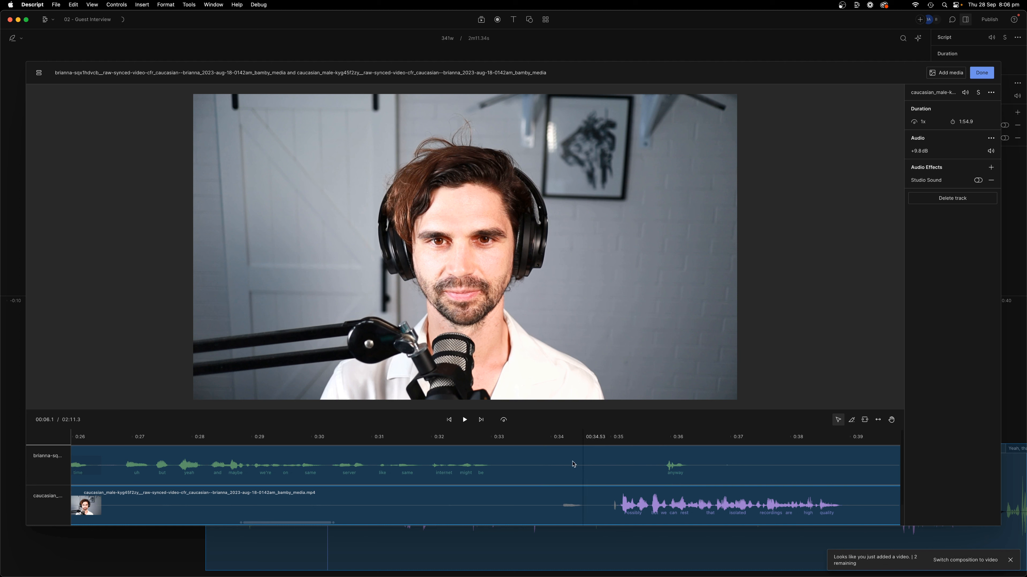
{"action": "left_click", "coordinate": [543, 461]}
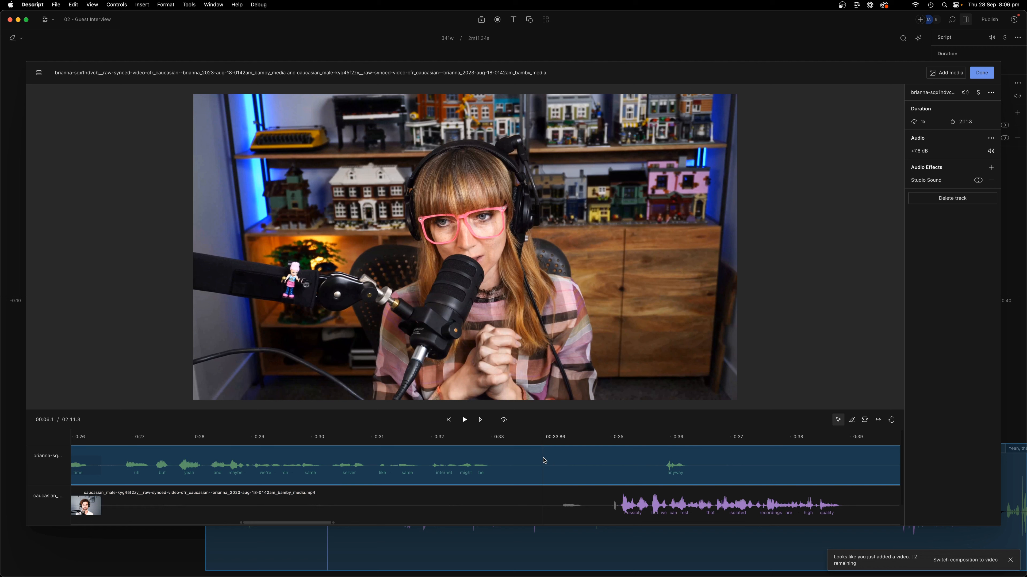
{"action": "left_click", "coordinate": [657, 465]}
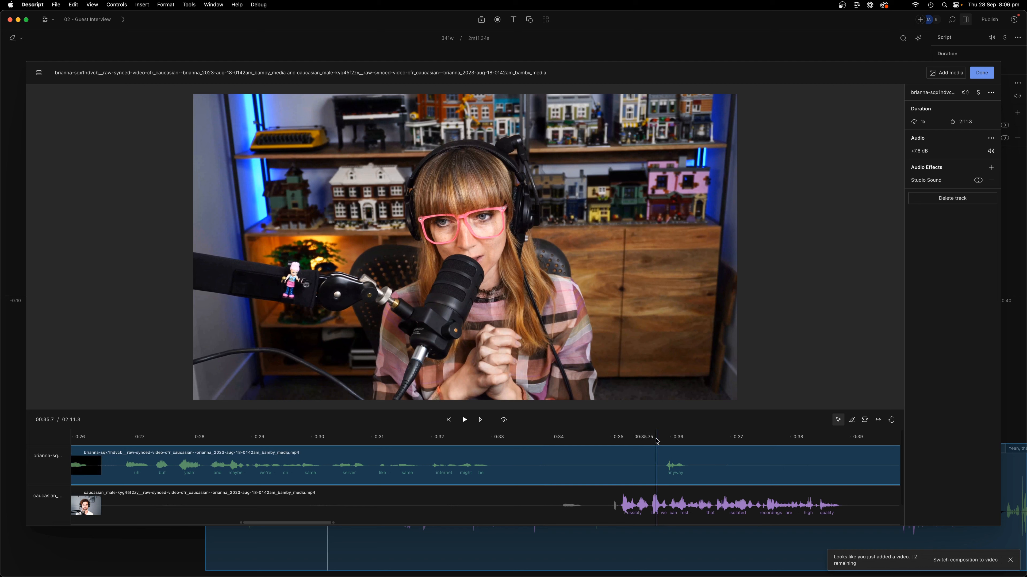
{"action": "right_click", "coordinate": [657, 450]}
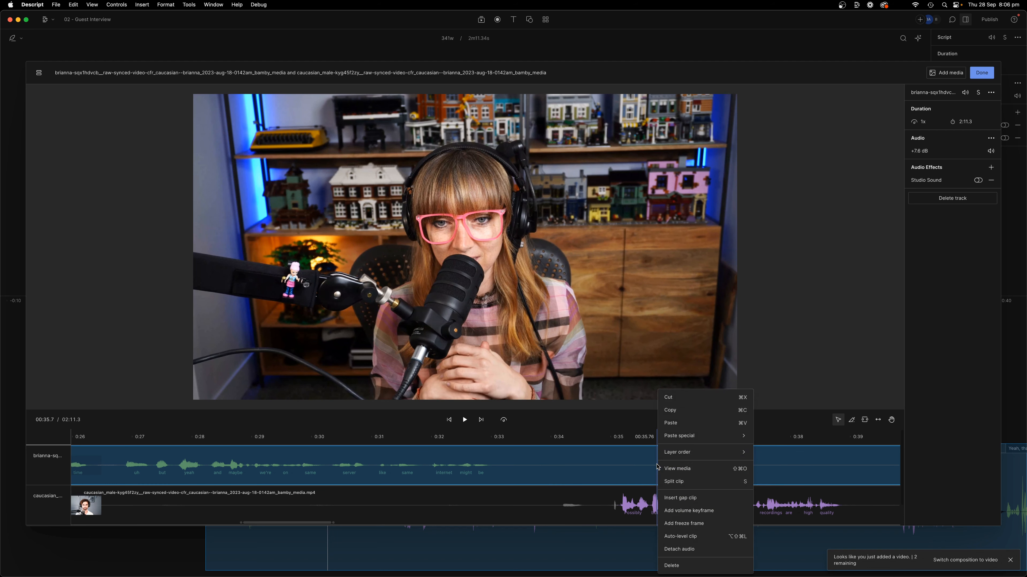
{"action": "left_click", "coordinate": [674, 482]}
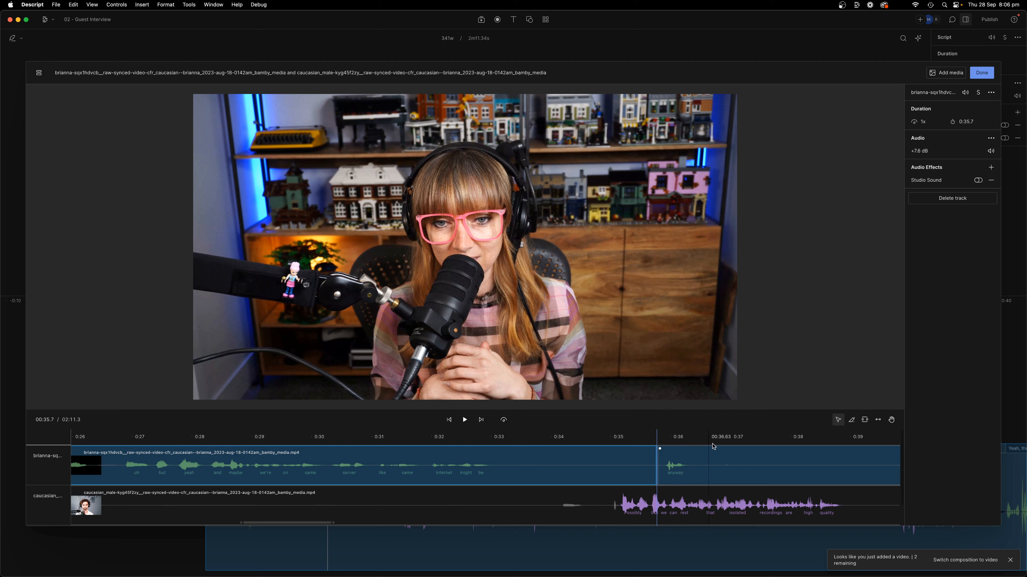
Step: Split the upper track again at 00:37.2 and delete the short segment containing "anyway"
{"action": "left_click", "coordinate": [747, 447]}
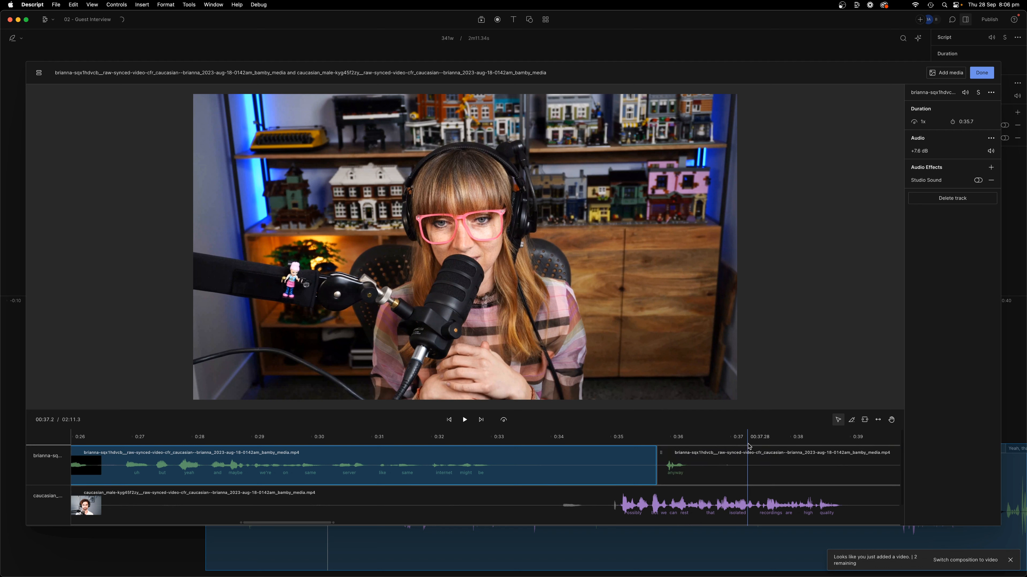
{"action": "right_click", "coordinate": [748, 447]}
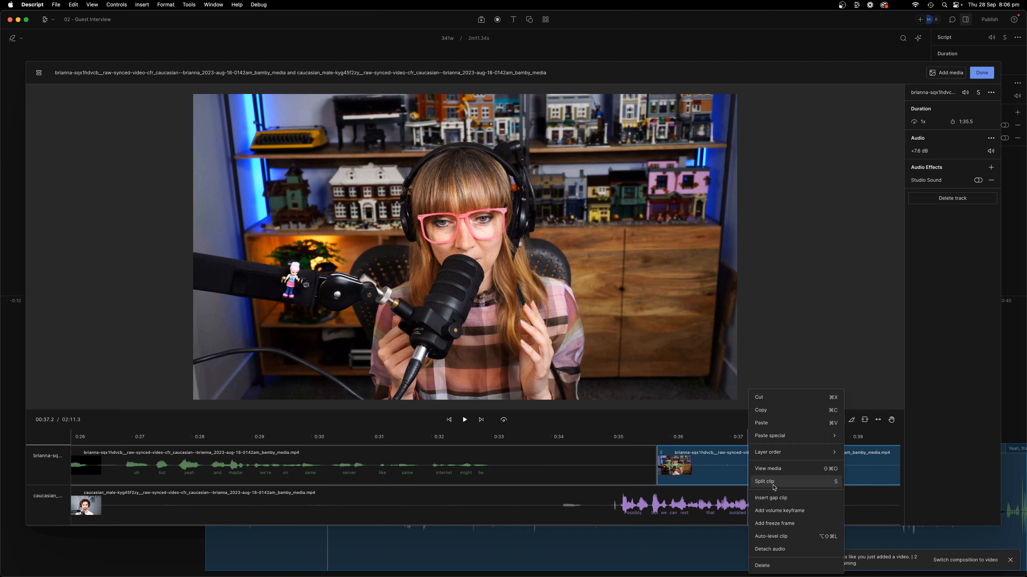
{"action": "left_click", "coordinate": [774, 488]}
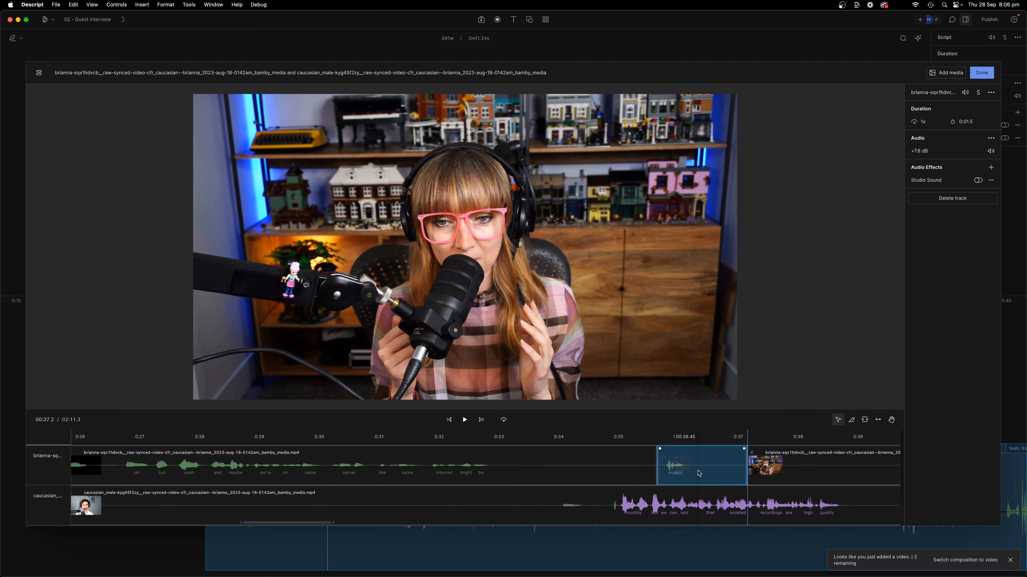
{"action": "key", "text": "Delete"}
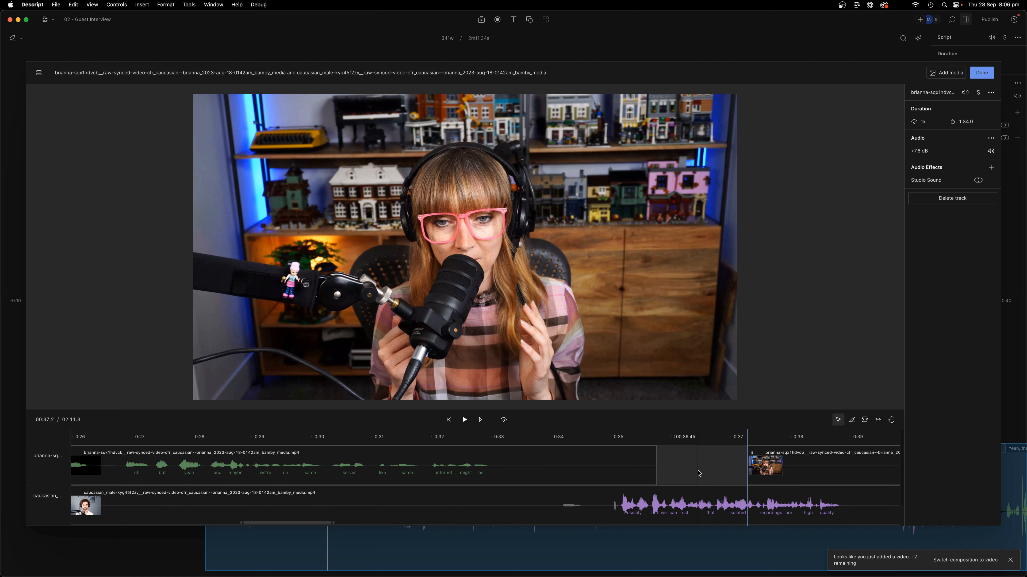
Step: Split the lower speaker track at about 00:46 and 00:48 and delete the short background-noise segment between the cuts
{"action": "scroll", "coordinate": [695, 476], "scroll_direction": "right", "scroll_amount": 8}
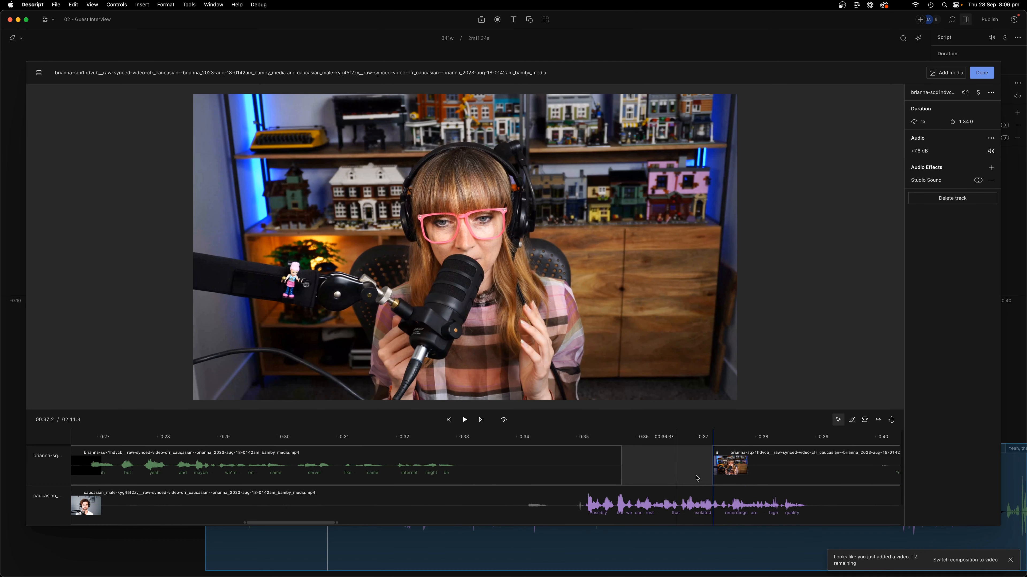
{"action": "scroll", "coordinate": [647, 480], "scroll_direction": "right", "scroll_amount": 12}
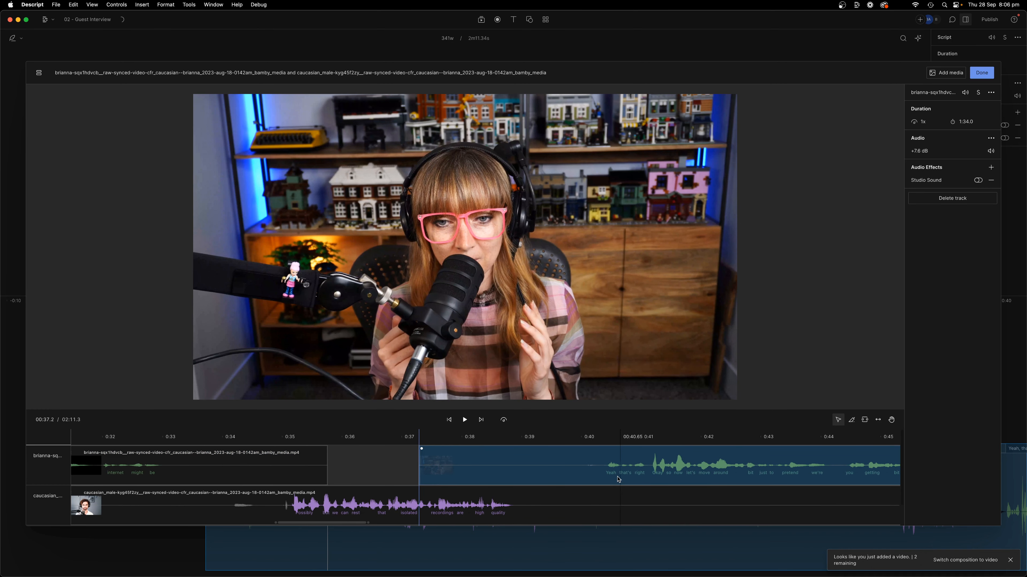
{"action": "scroll", "coordinate": [363, 510], "scroll_direction": "right", "scroll_amount": 3}
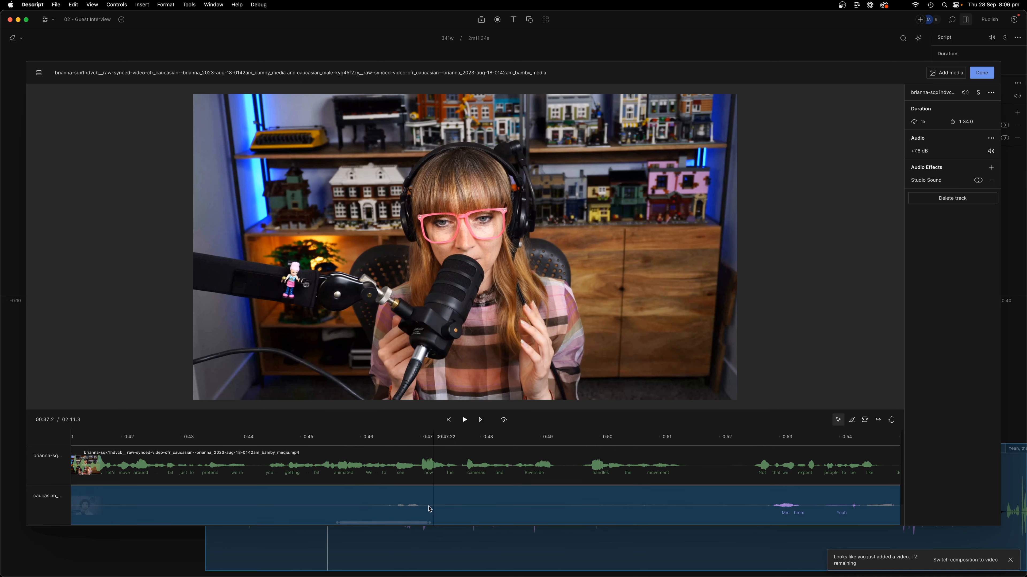
{"action": "right_click", "coordinate": [360, 506]}
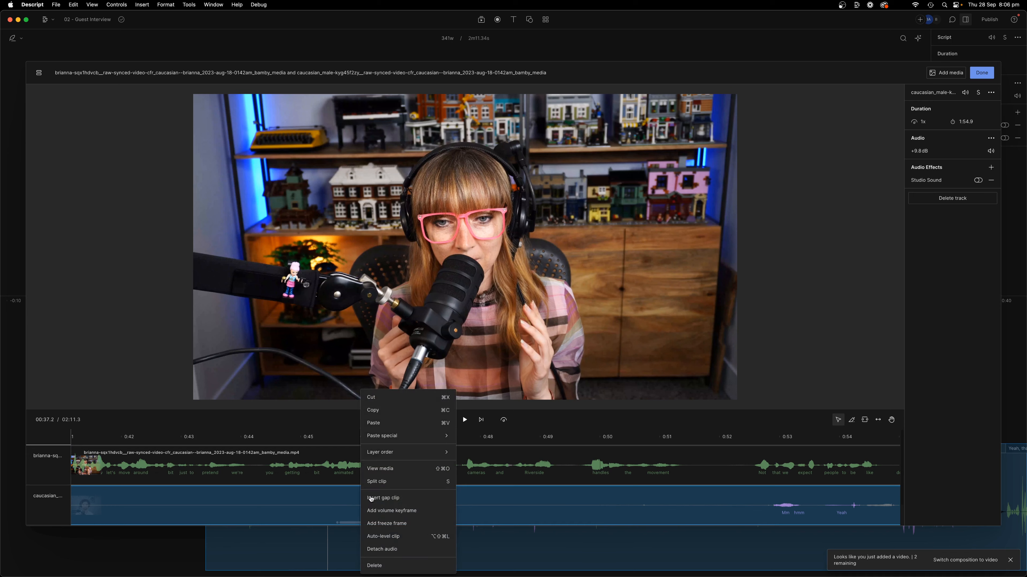
{"action": "left_click", "coordinate": [377, 481]}
{"action": "left_click", "coordinate": [480, 507]}
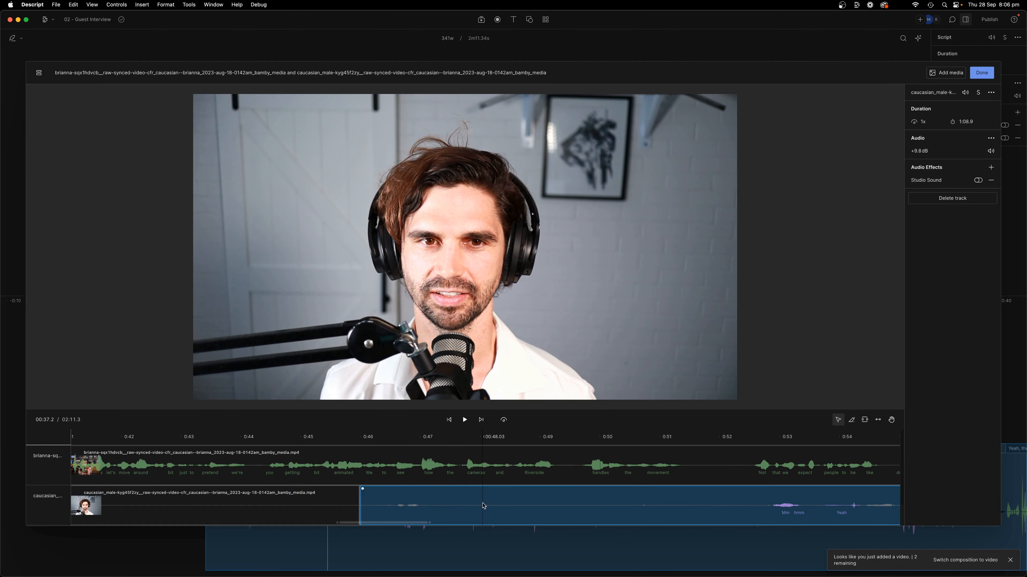
{"action": "right_click", "coordinate": [481, 507]}
{"action": "left_click", "coordinate": [500, 481]}
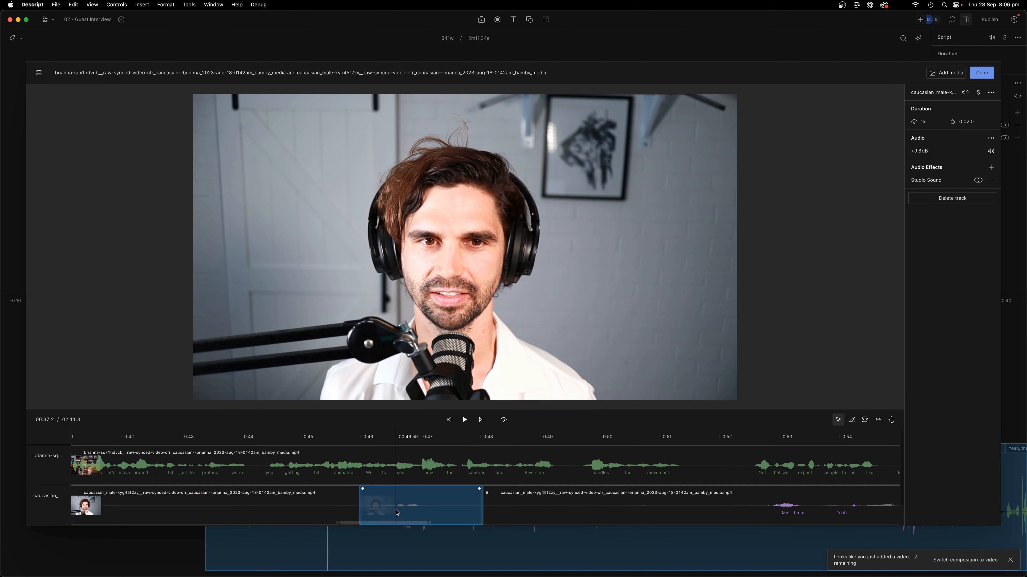
{"action": "key", "text": "Delete"}
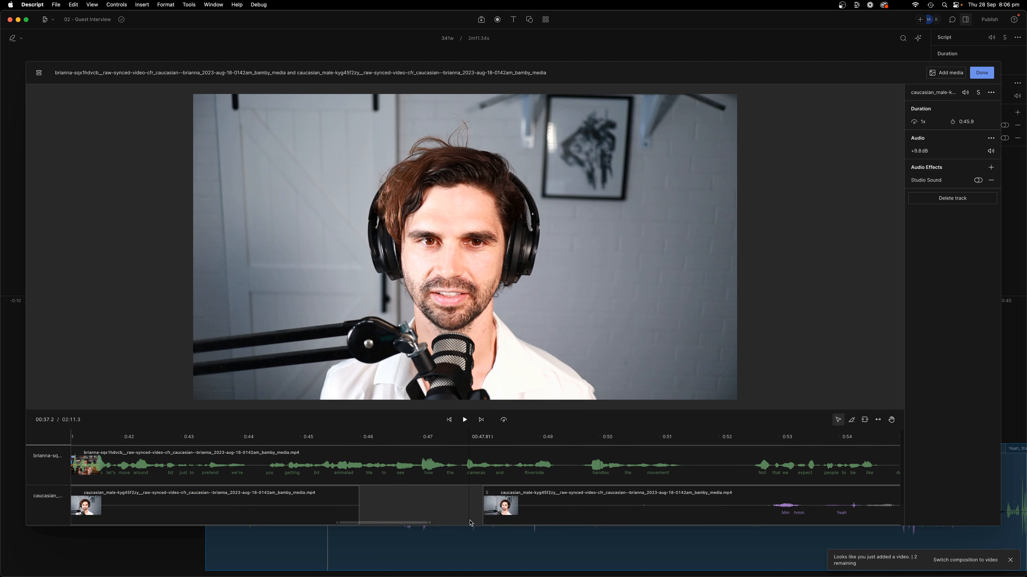
Step: Split the lower track again at about 00:56 and delete the eight-second segment containing the interjections "Mm hmm" and "Yeah"
{"action": "left_click", "coordinate": [472, 513]}
{"action": "scroll", "coordinate": [472, 520], "scroll_direction": "right", "scroll_amount": 5}
{"action": "scroll", "coordinate": [472, 520], "scroll_direction": "right", "scroll_amount": 3}
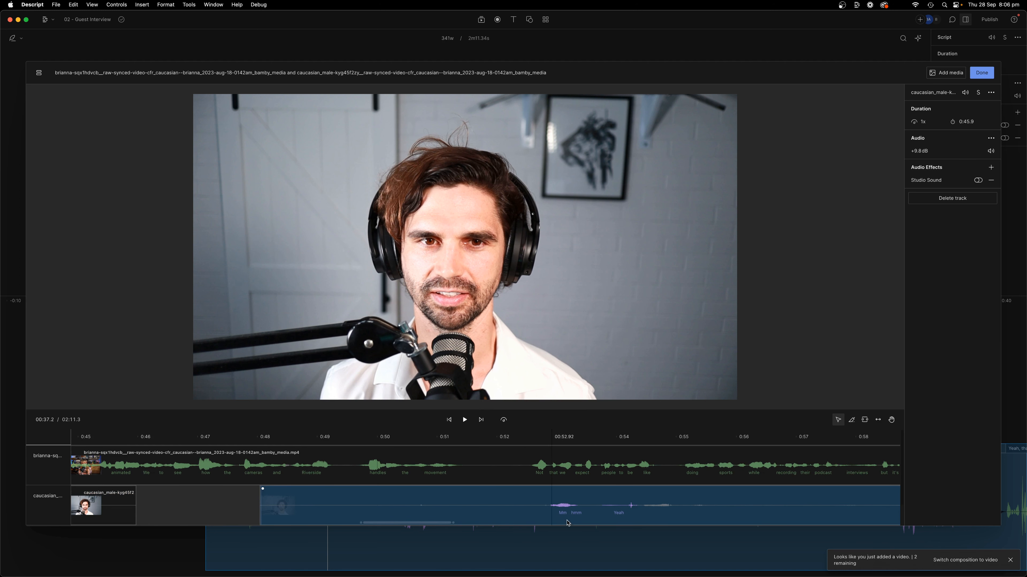
{"action": "left_click", "coordinate": [528, 503]}
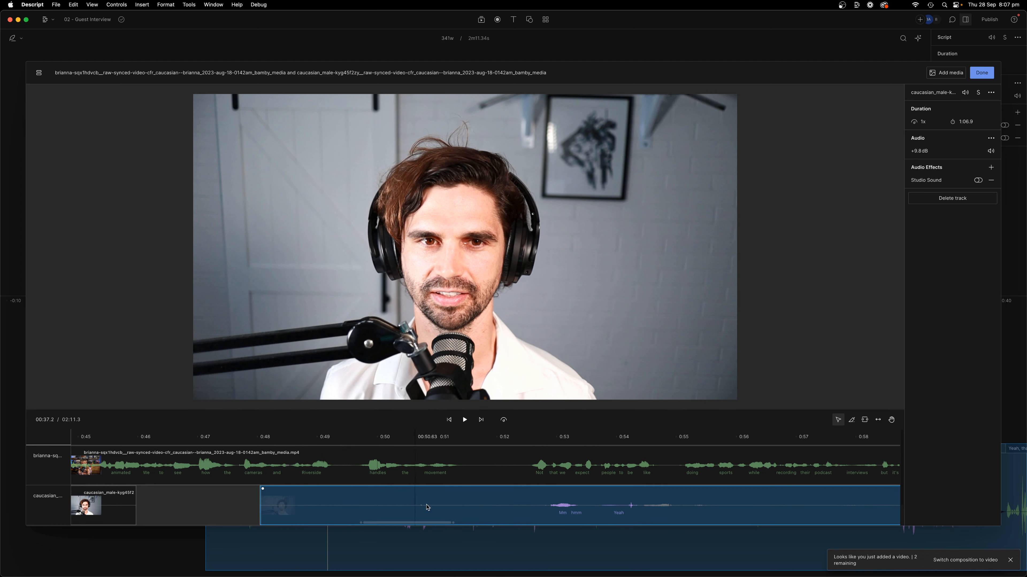
{"action": "right_click", "coordinate": [742, 507]}
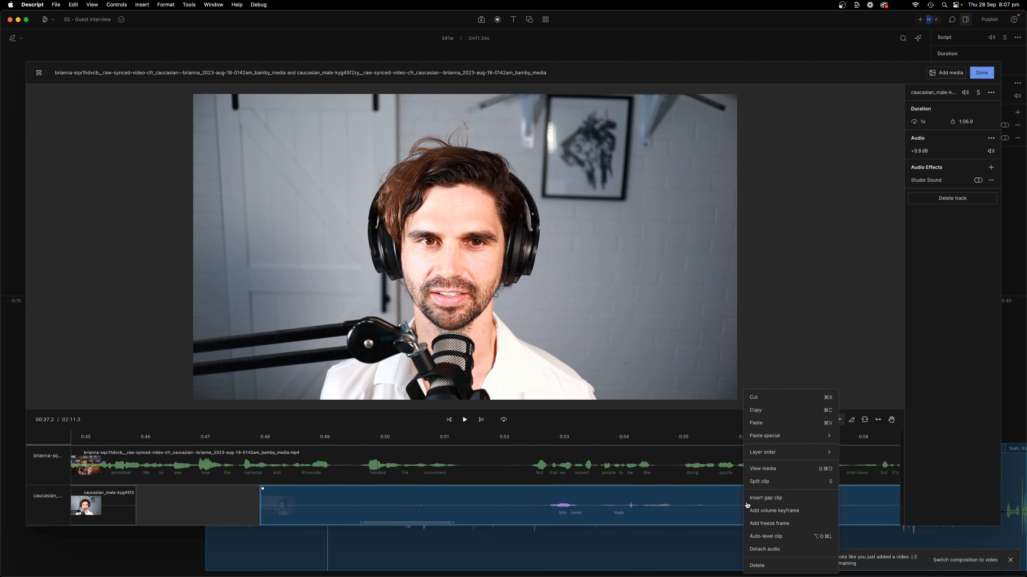
{"action": "left_click", "coordinate": [776, 485]}
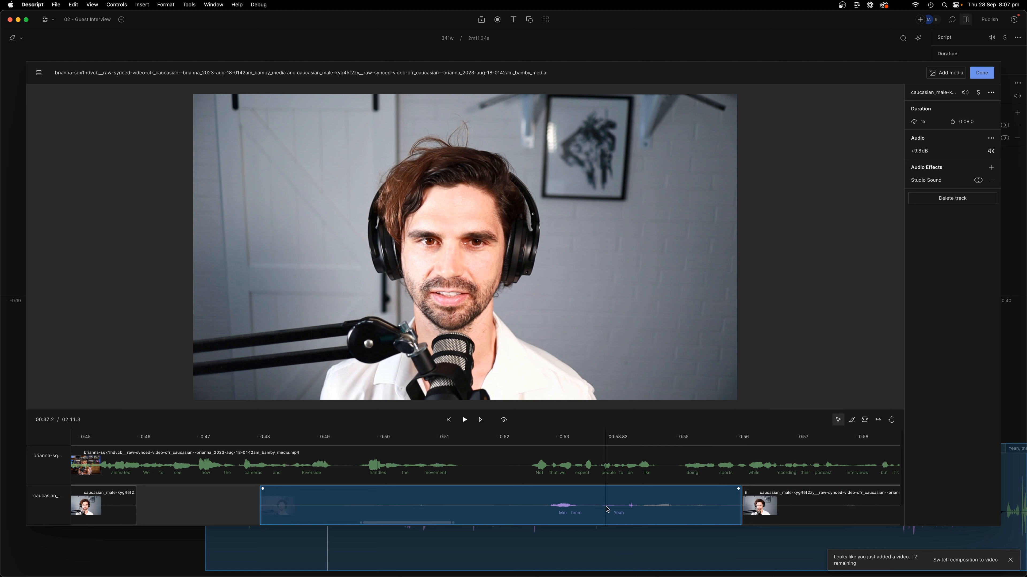
{"action": "key", "text": "Delete"}
Step: Split the upper speaker track at about 01:04.8 and 01:06.5 and delete the segment overlapping the other speaker's "that's right"
{"action": "scroll", "coordinate": [610, 514], "scroll_direction": "right", "scroll_amount": 10}
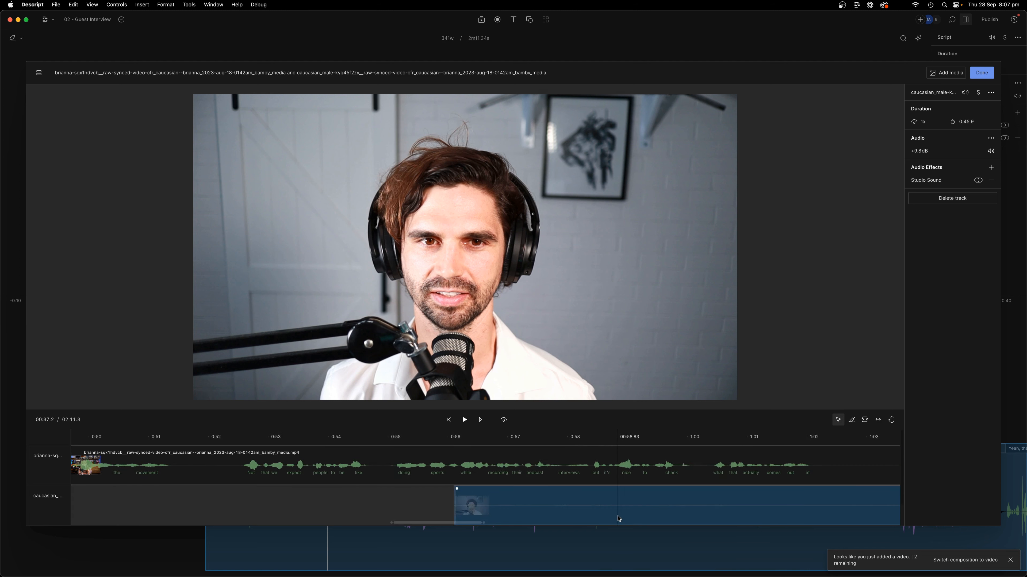
{"action": "scroll", "coordinate": [558, 510], "scroll_direction": "right", "scroll_amount": 3}
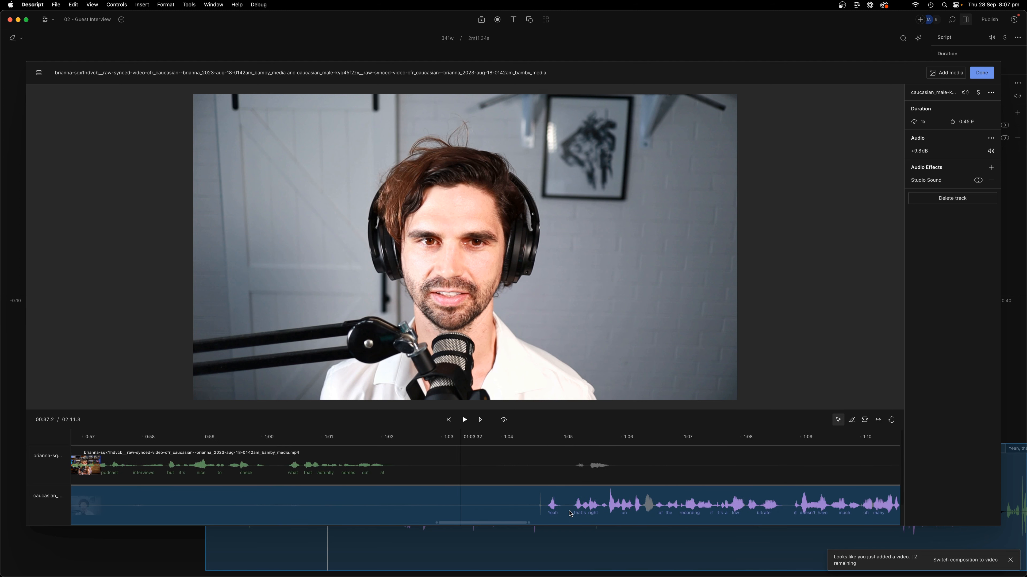
{"action": "left_click", "coordinate": [570, 482]}
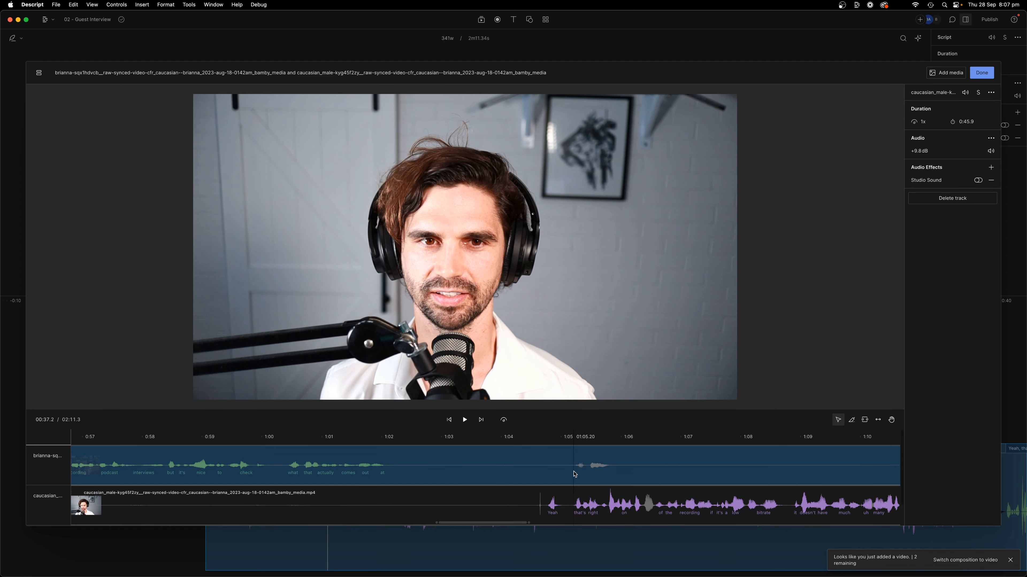
{"action": "right_click", "coordinate": [557, 454]}
{"action": "left_click", "coordinate": [573, 482]}
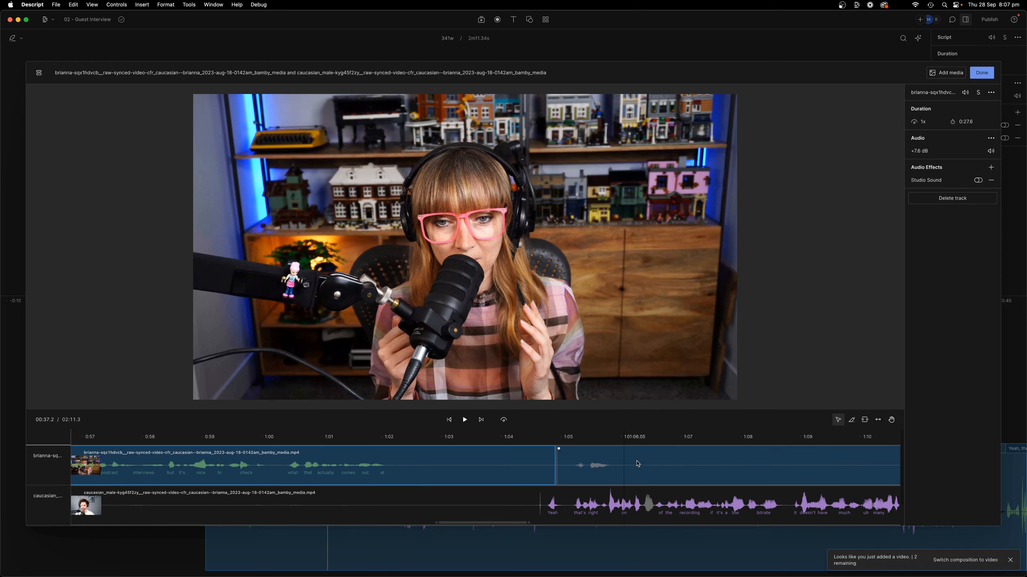
{"action": "left_click", "coordinate": [651, 451]}
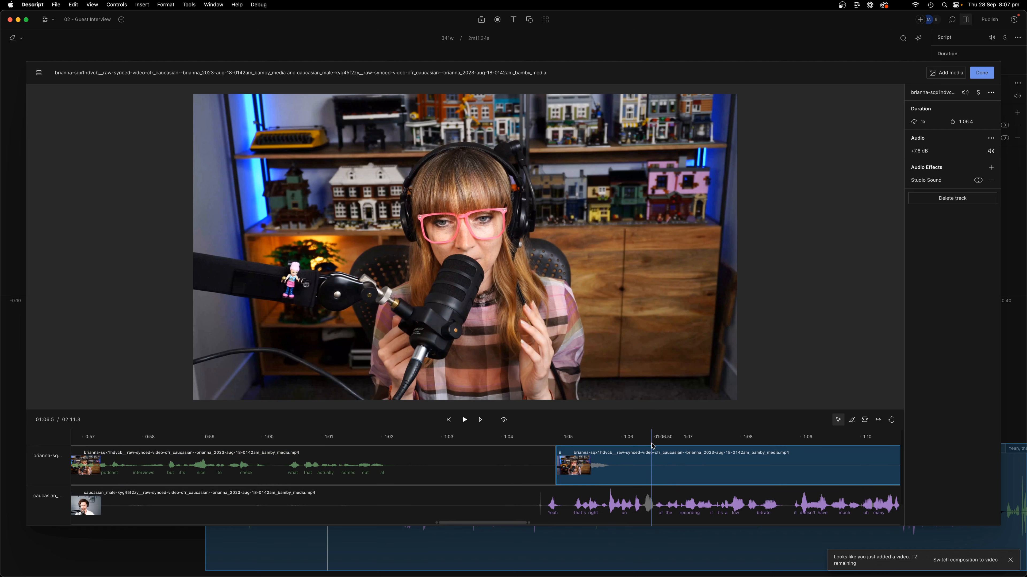
{"action": "right_click", "coordinate": [649, 465]}
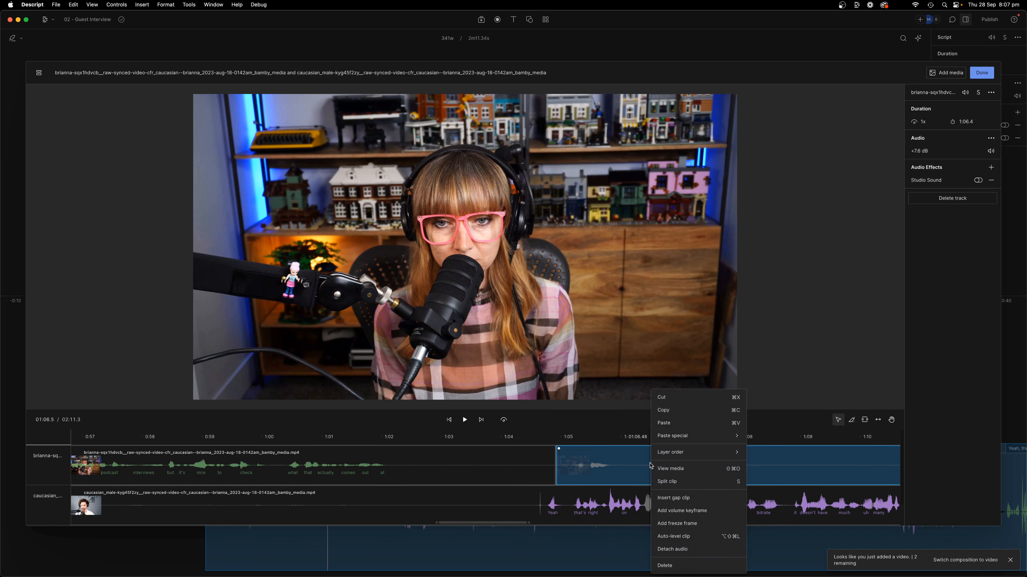
{"action": "left_click", "coordinate": [667, 481]}
{"action": "key", "text": "Delete"}
Step: Look over the remaining waveforms of both tracks and play the sequence from near its start
{"action": "scroll", "coordinate": [623, 480], "scroll_direction": "right", "scroll_amount": 5}
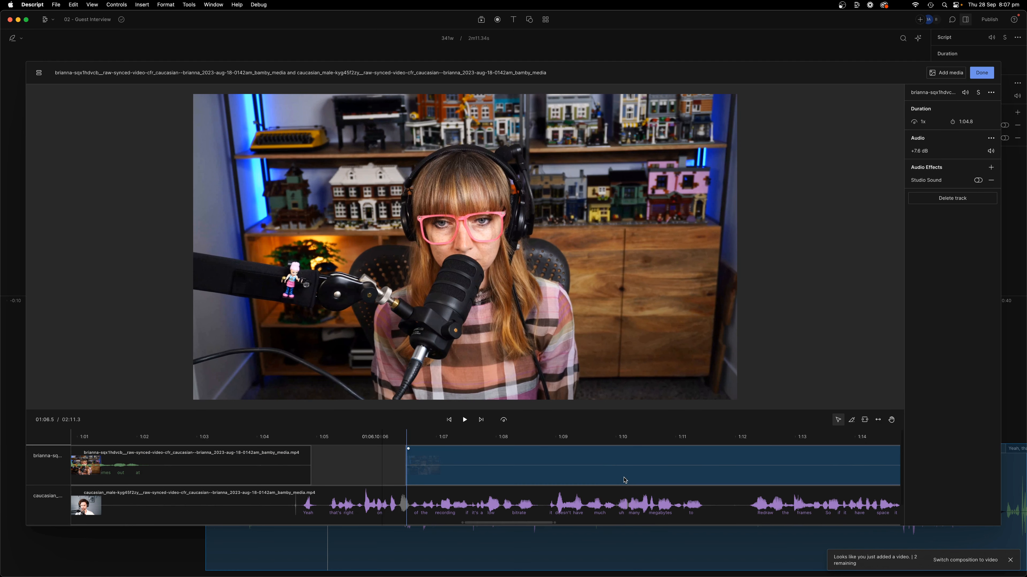
{"action": "scroll", "coordinate": [625, 480], "scroll_direction": "down", "scroll_amount": 10}
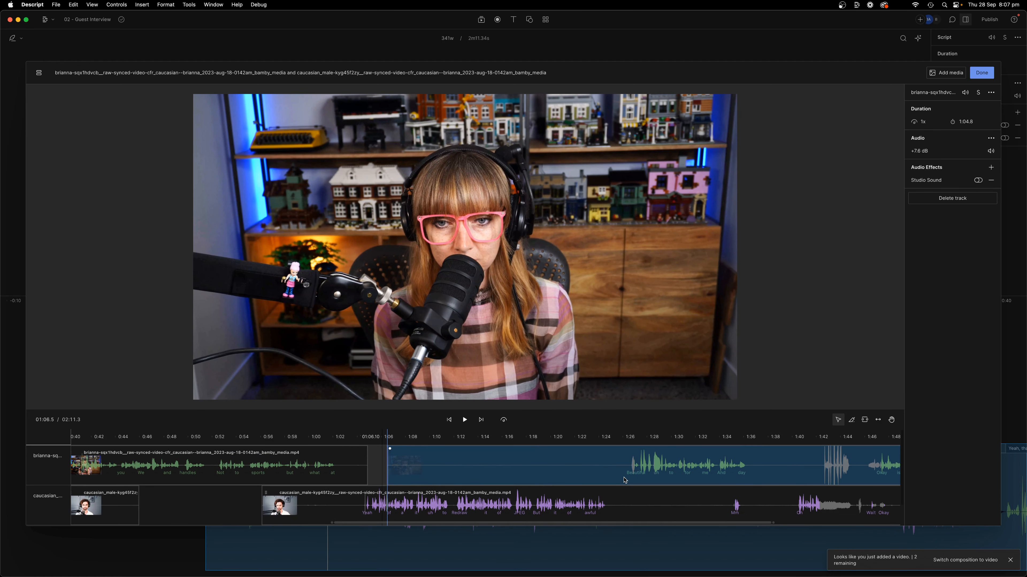
{"action": "scroll", "coordinate": [624, 480], "scroll_direction": "right", "scroll_amount": 5}
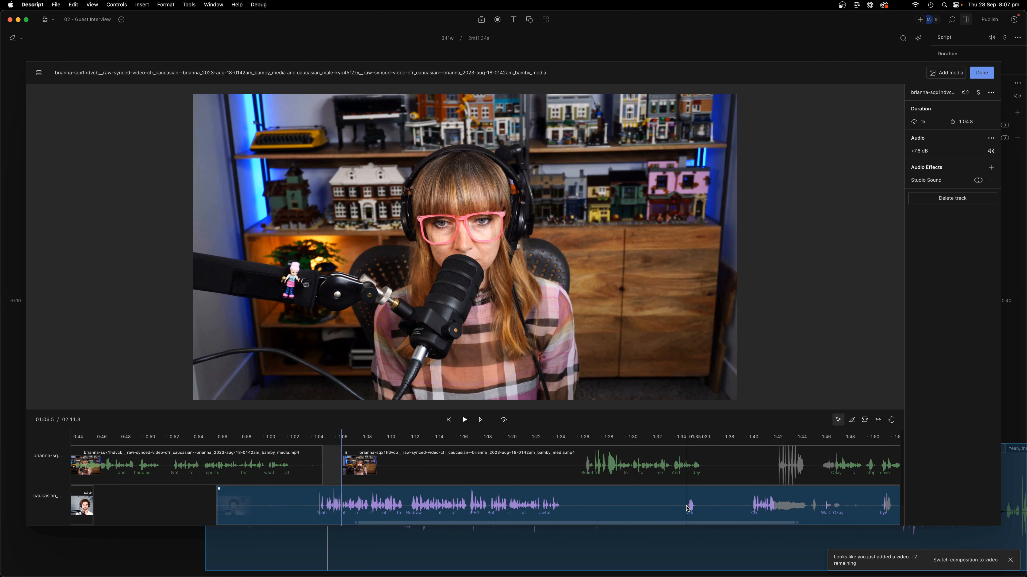
{"action": "left_click", "coordinate": [299, 465]}
{"action": "scroll", "coordinate": [310, 462], "scroll_direction": "left", "scroll_amount": 15}
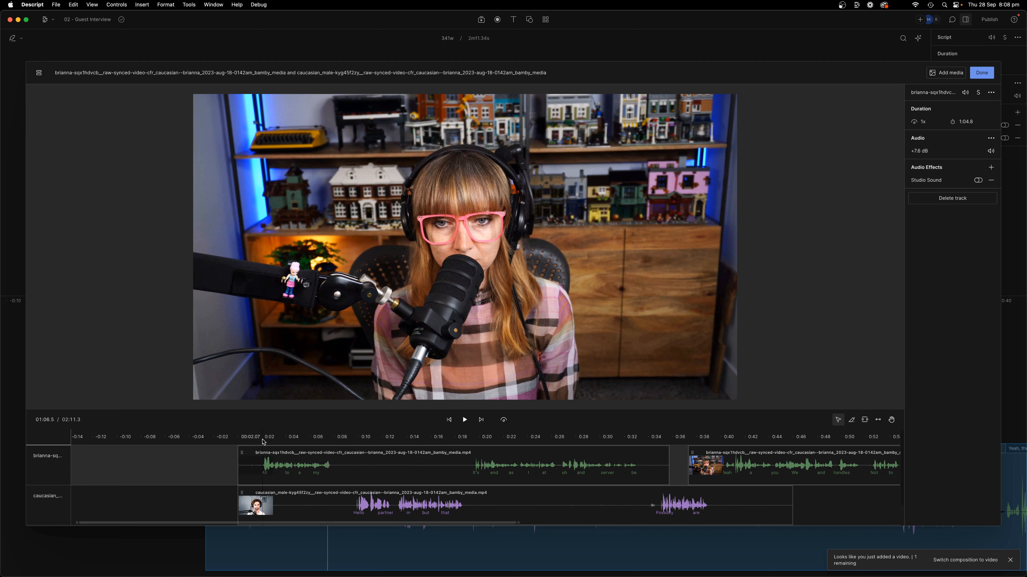
{"action": "left_click", "coordinate": [262, 440]}
{"action": "key", "text": "space"}
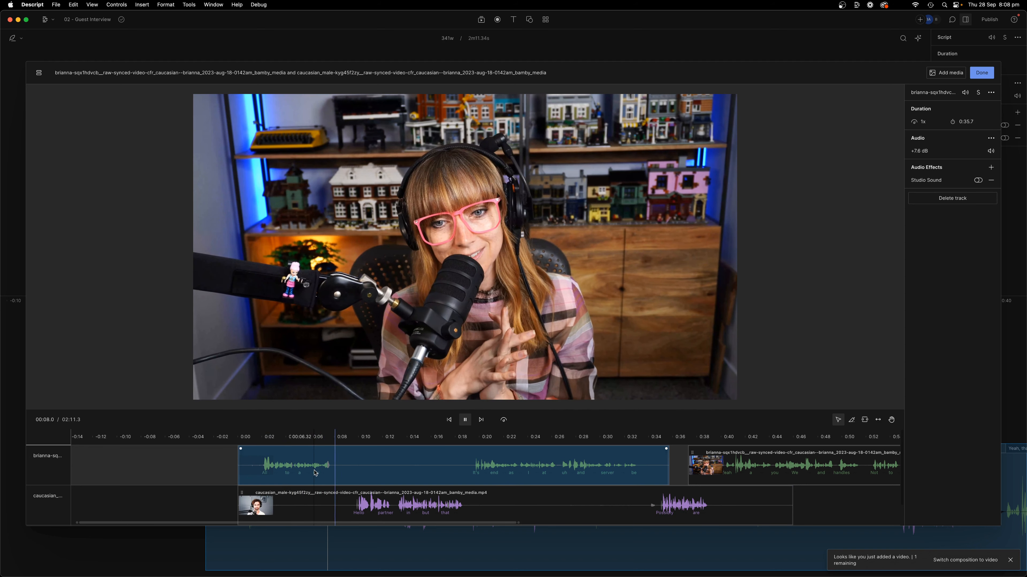
{"action": "key", "text": "space"}
Step: Add a graphic EQ to the upper track's first clip, with band 4 at about 2969 Hz, -17 dB gain and width 15
{"action": "left_click", "coordinate": [273, 467]}
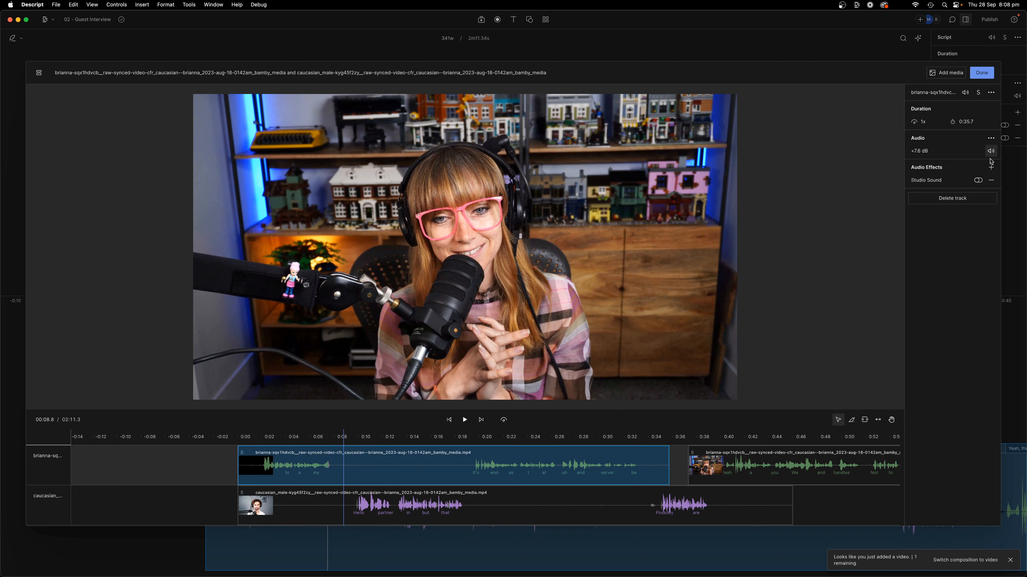
{"action": "left_click", "coordinate": [990, 168]}
{"action": "mouse_move", "coordinate": [922, 214]}
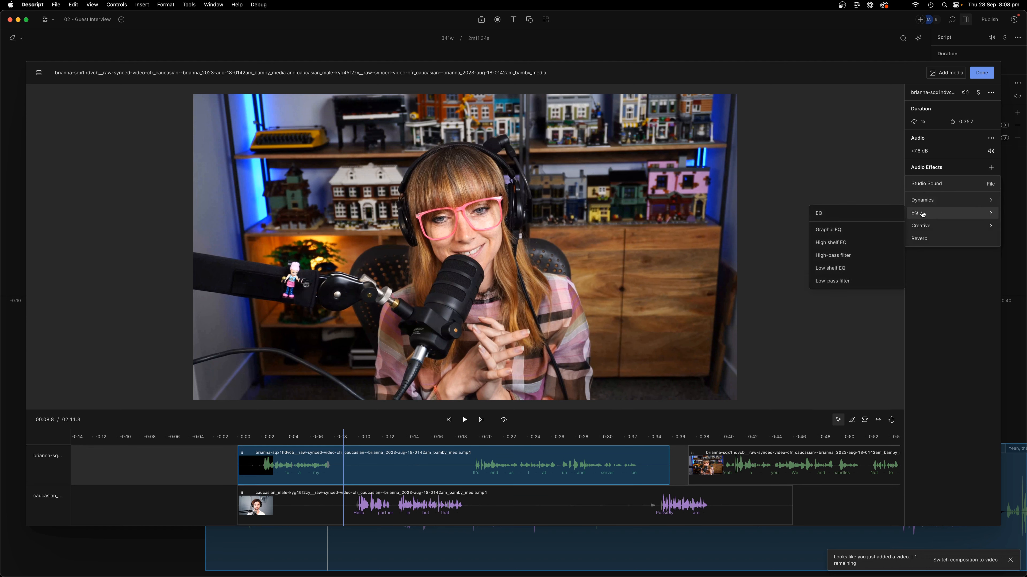
{"action": "left_click", "coordinate": [847, 214]}
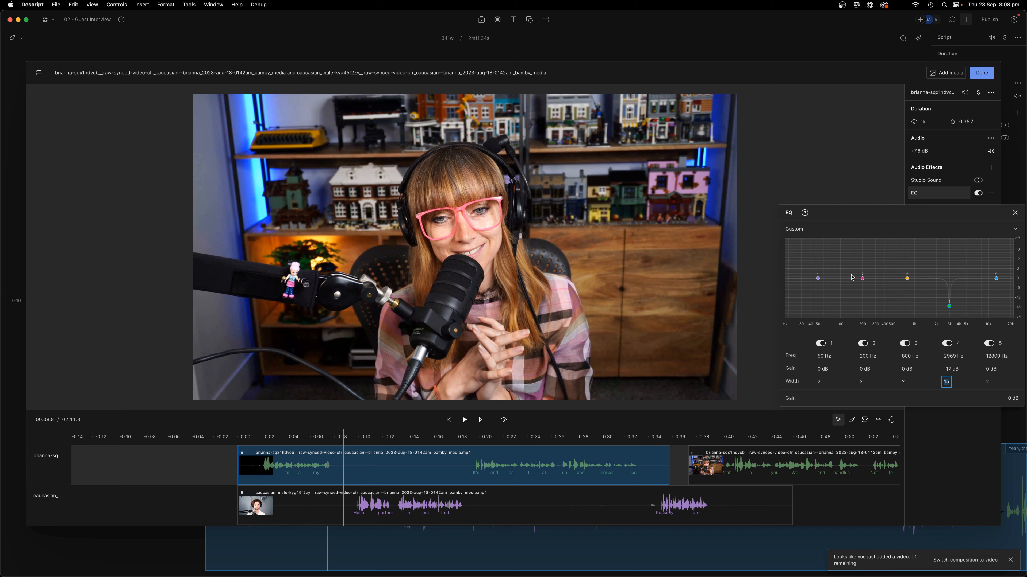
Step: Play the clip from about 00:01 and raise EQ band 2 to about 6 dB at 227 Hz
{"action": "left_click", "coordinate": [254, 442]}
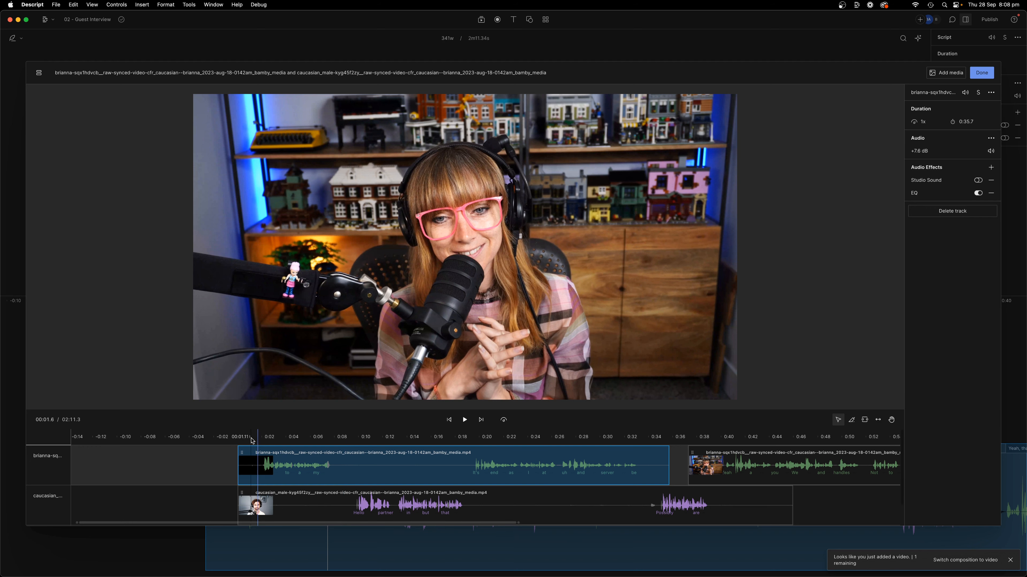
{"action": "left_click", "coordinate": [250, 441]}
{"action": "key", "text": "space"}
{"action": "left_click", "coordinate": [929, 193]}
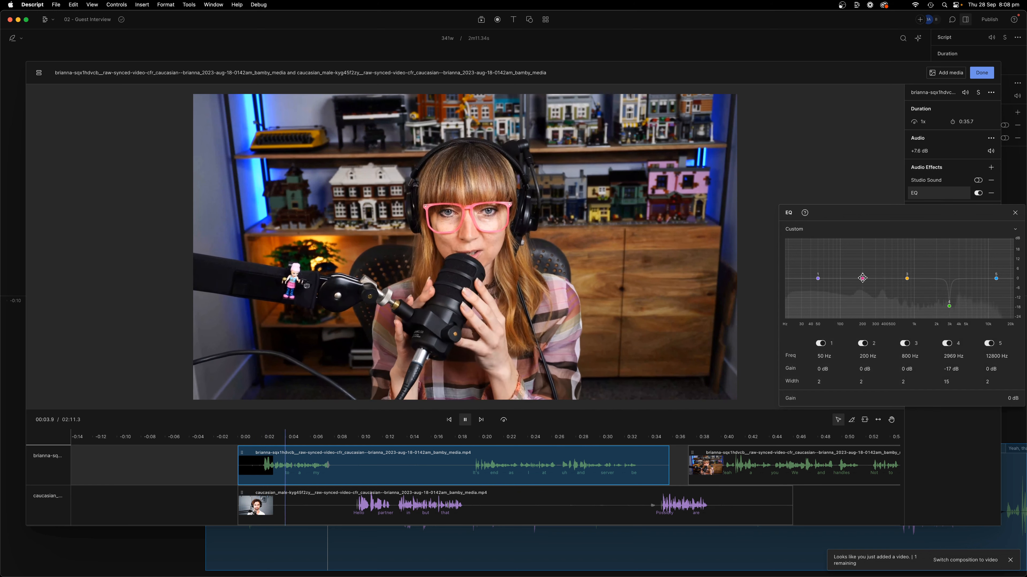
{"action": "mouse_move", "coordinate": [862, 278]}
{"action": "left_mouse_down"}
{"action": "mouse_move", "coordinate": [879, 266]}
{"action": "mouse_move", "coordinate": [866, 268]}
{"action": "left_mouse_up"}
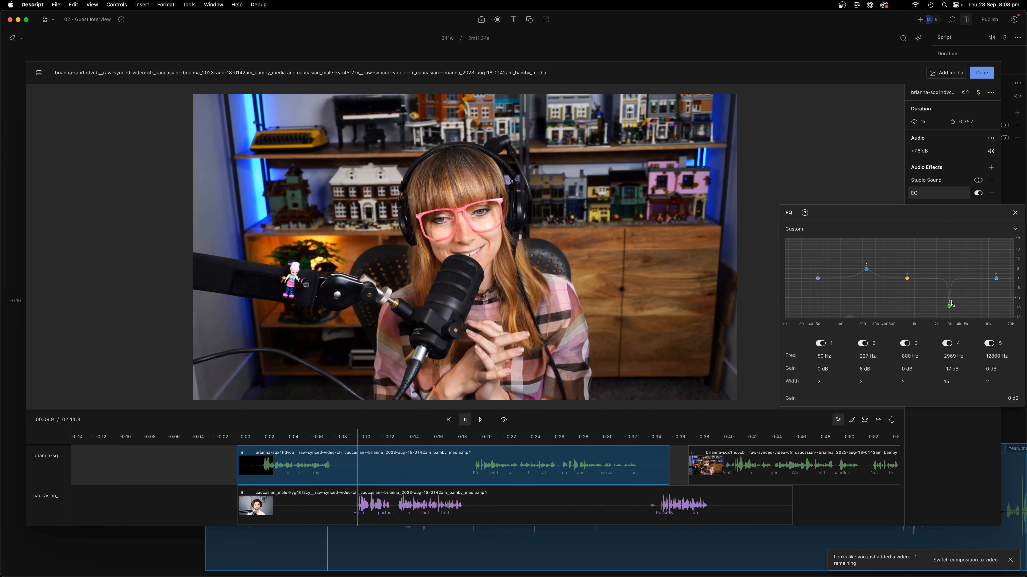
Step: Move EQ band 5 to about 7487 Hz, set its width to 15 and cut its gain to about -14 dB
{"action": "left_click_drag", "start_coordinate": [997, 277], "coordinate": [972, 251]}
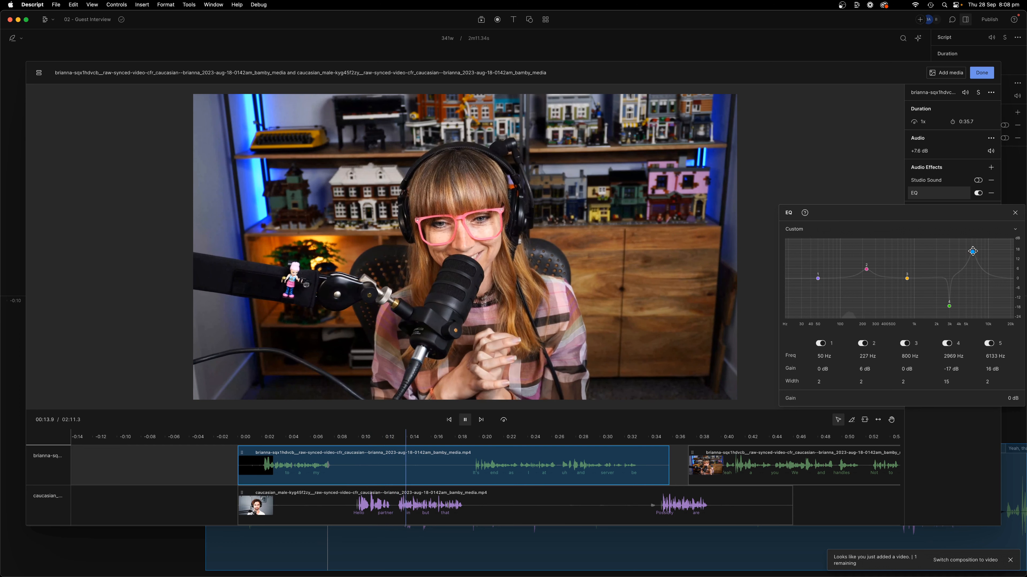
{"action": "left_click", "coordinate": [469, 439]}
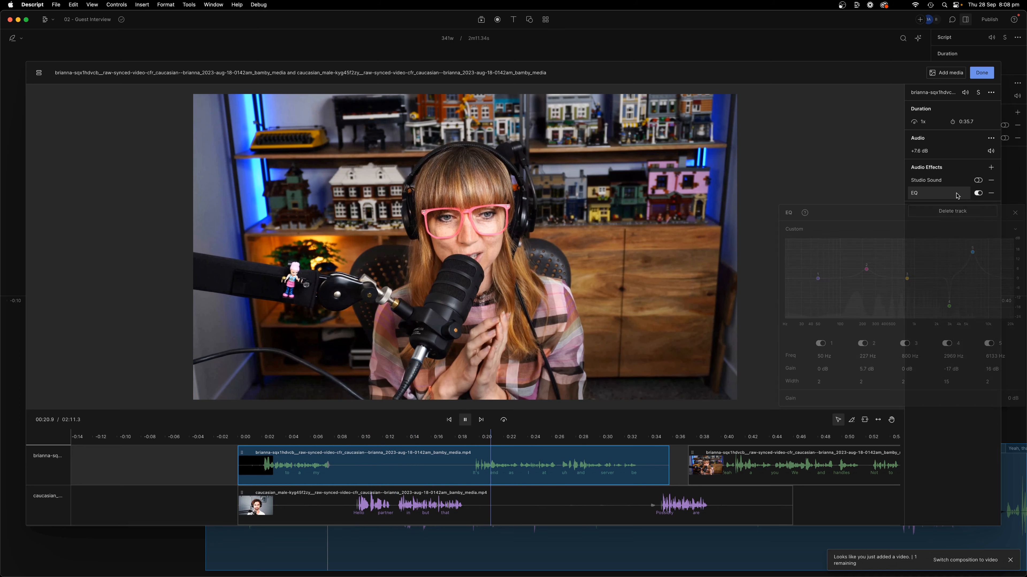
{"action": "left_click", "coordinate": [930, 193]}
{"action": "left_click_drag", "start_coordinate": [972, 251], "coordinate": [979, 245]}
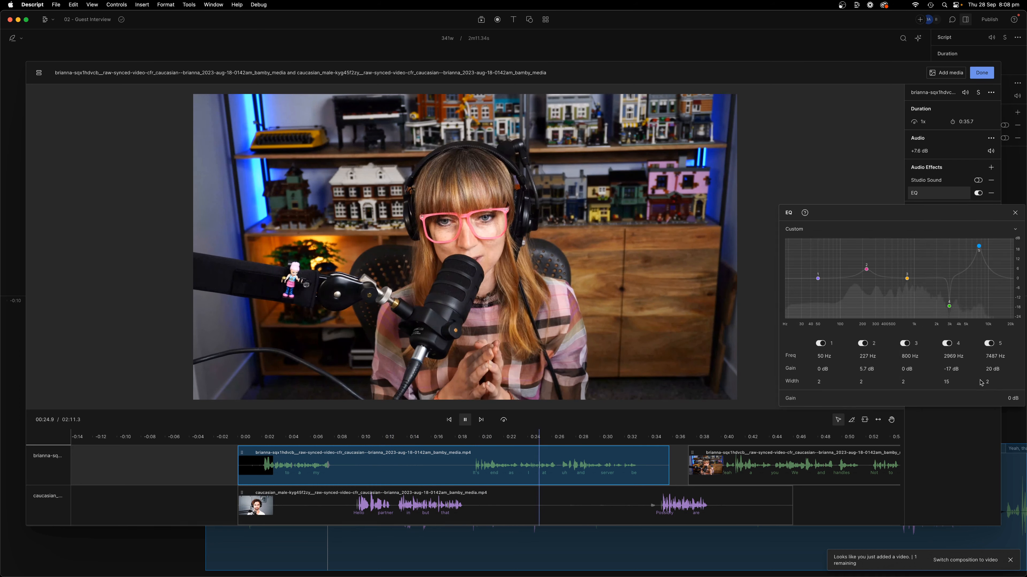
{"action": "type", "text": "15"}
{"action": "key", "text": "Return"}
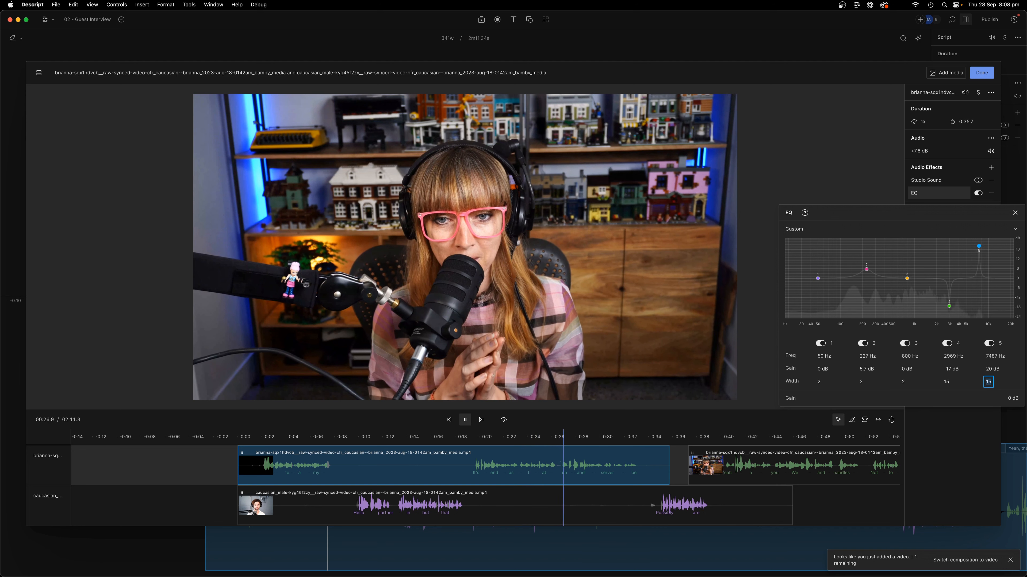
{"action": "left_click_drag", "start_coordinate": [977, 247], "coordinate": [979, 301]}
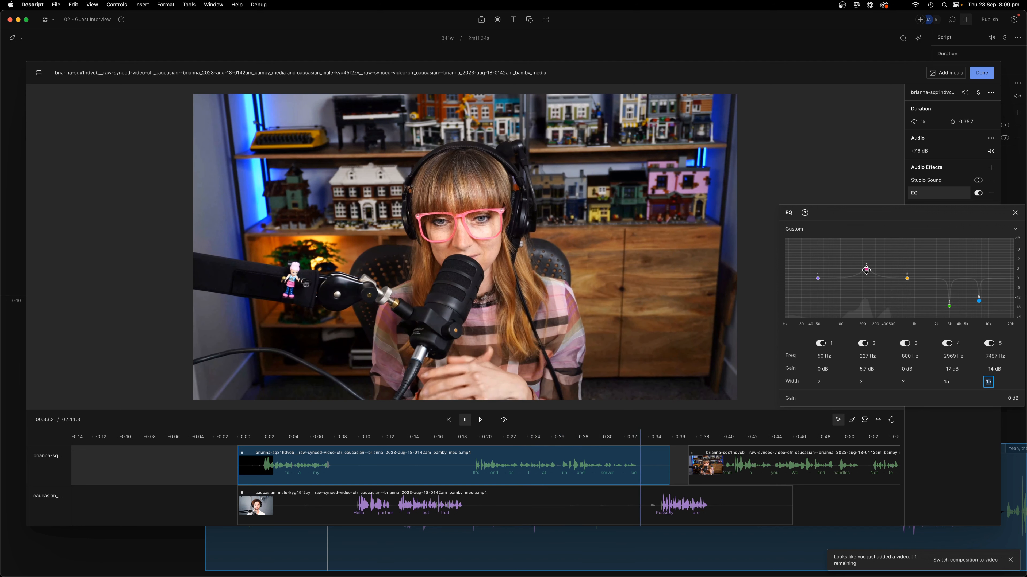
Step: Adjust EQ band 2 to about 210 Hz and 7.2 dB, close the EQ settings and stop playback
{"action": "left_click_drag", "start_coordinate": [866, 269], "coordinate": [864, 267]}
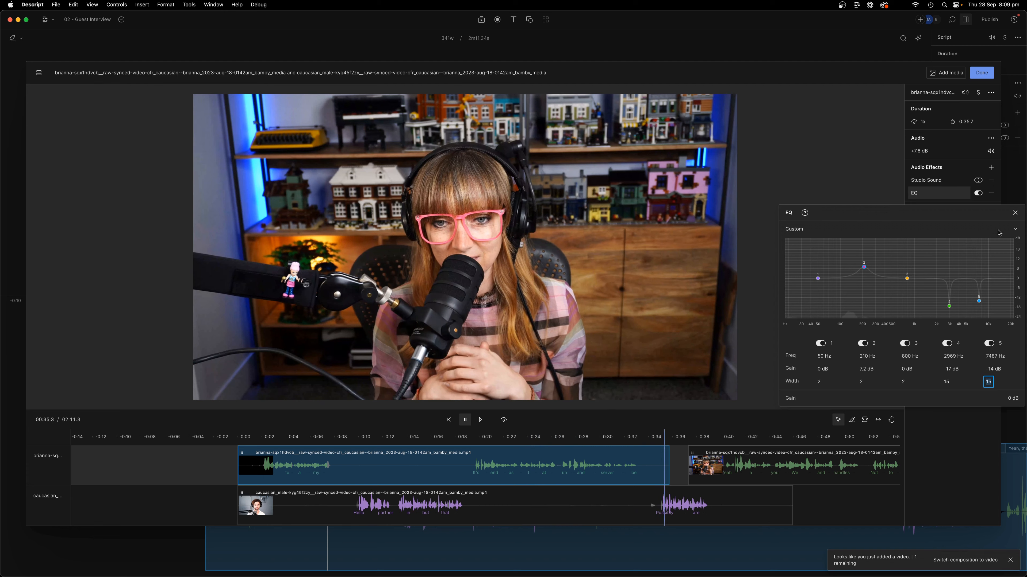
{"action": "left_click", "coordinate": [1010, 215]}
{"action": "key", "text": "space"}
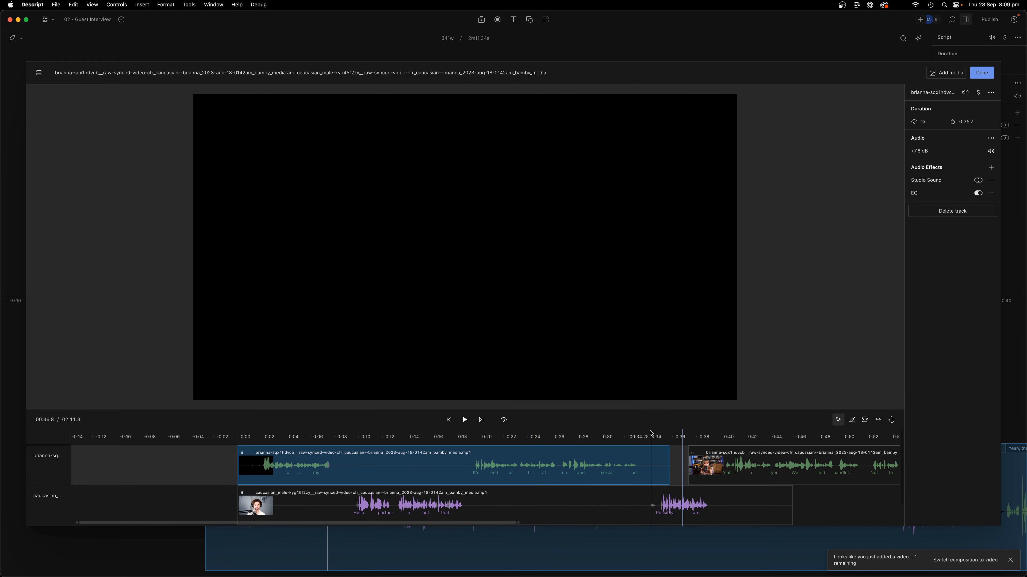
Step: Play from about 00:09 to find the second speaker's voice and add a graphic EQ to the lower track's clip
{"action": "left_click", "coordinate": [472, 445]}
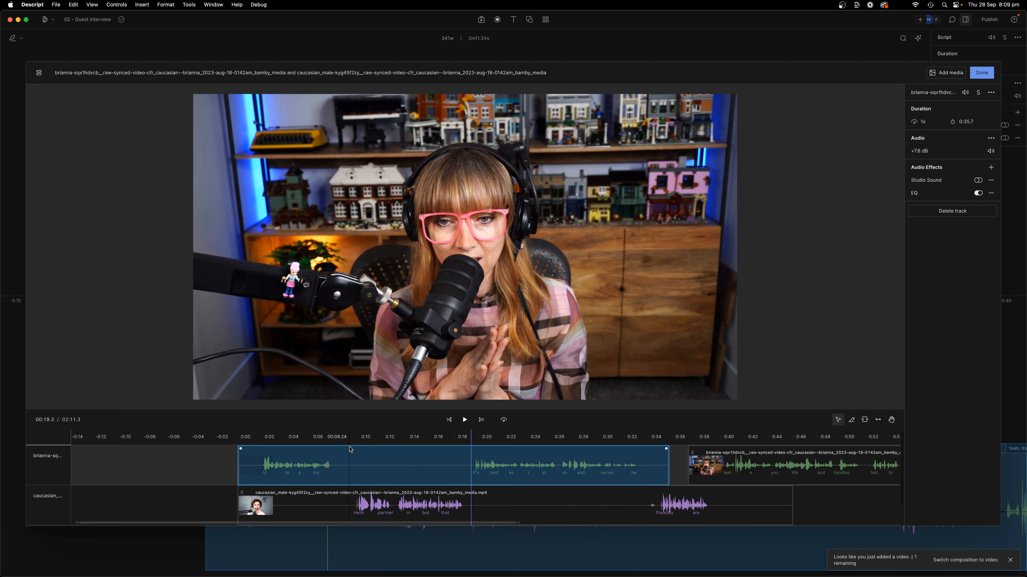
{"action": "left_click", "coordinate": [348, 444]}
{"action": "key", "text": "space"}
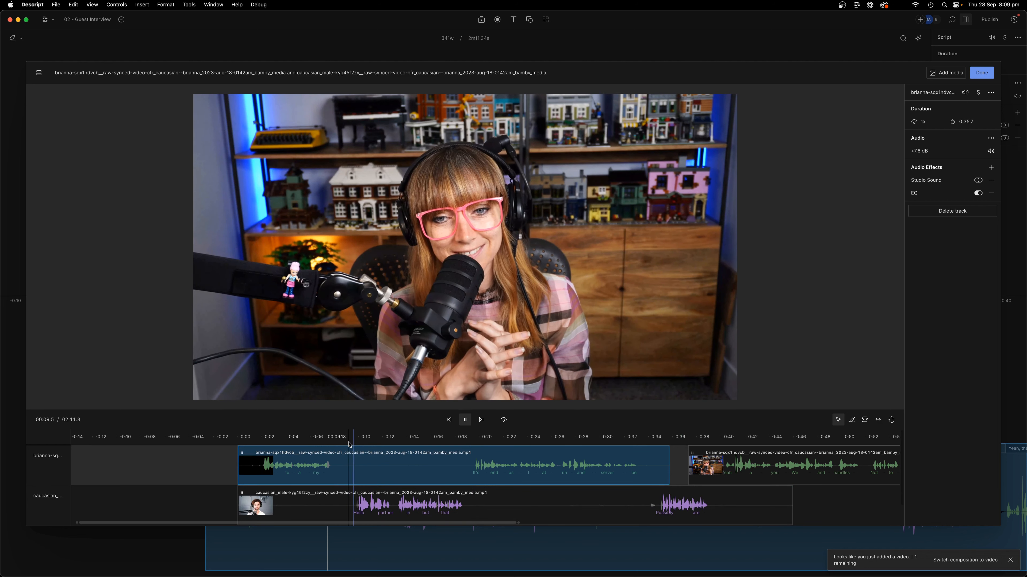
{"action": "left_click", "coordinate": [350, 443]}
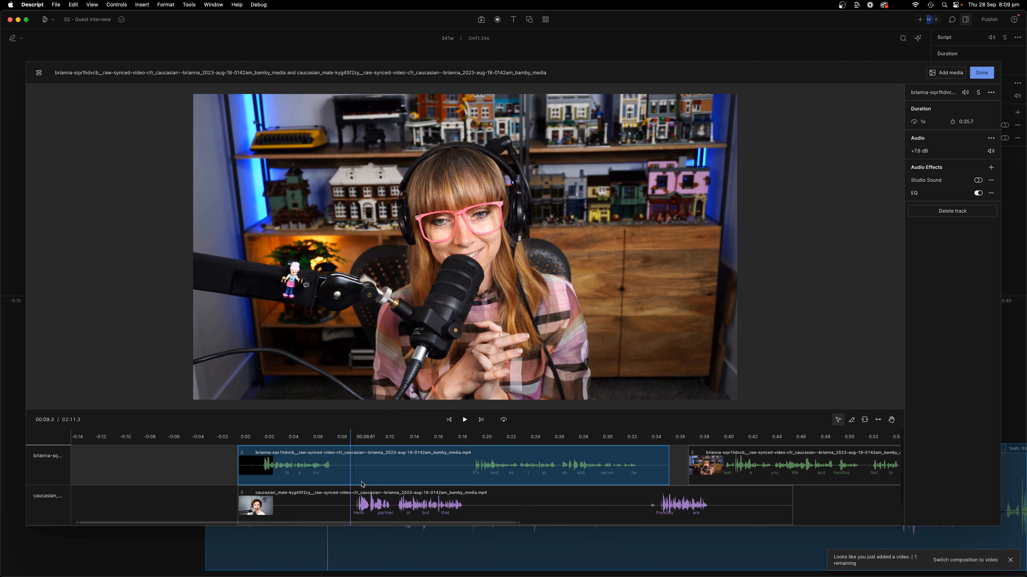
{"action": "left_click", "coordinate": [385, 509]}
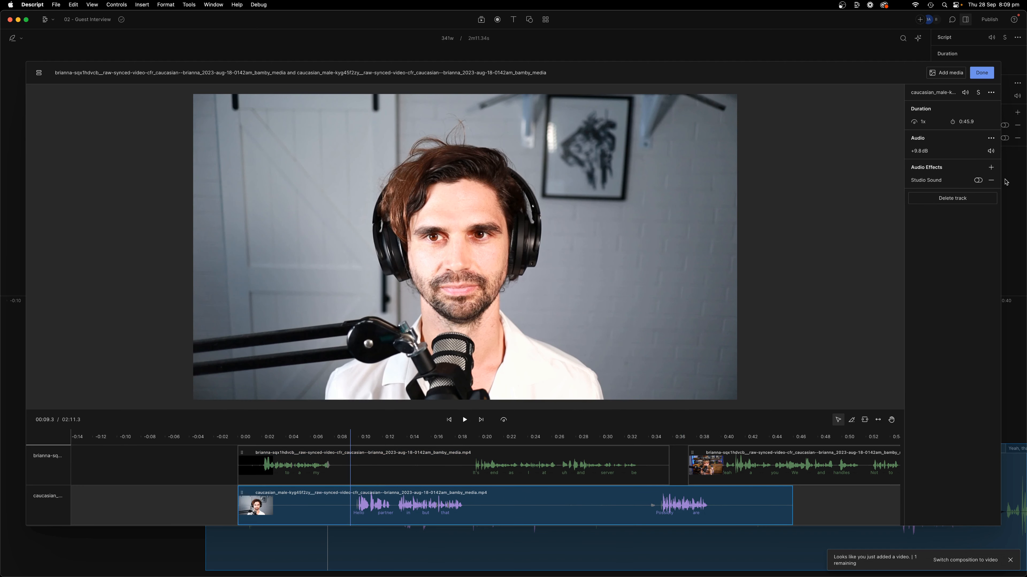
{"action": "left_click", "coordinate": [991, 167]}
{"action": "mouse_move", "coordinate": [930, 213]}
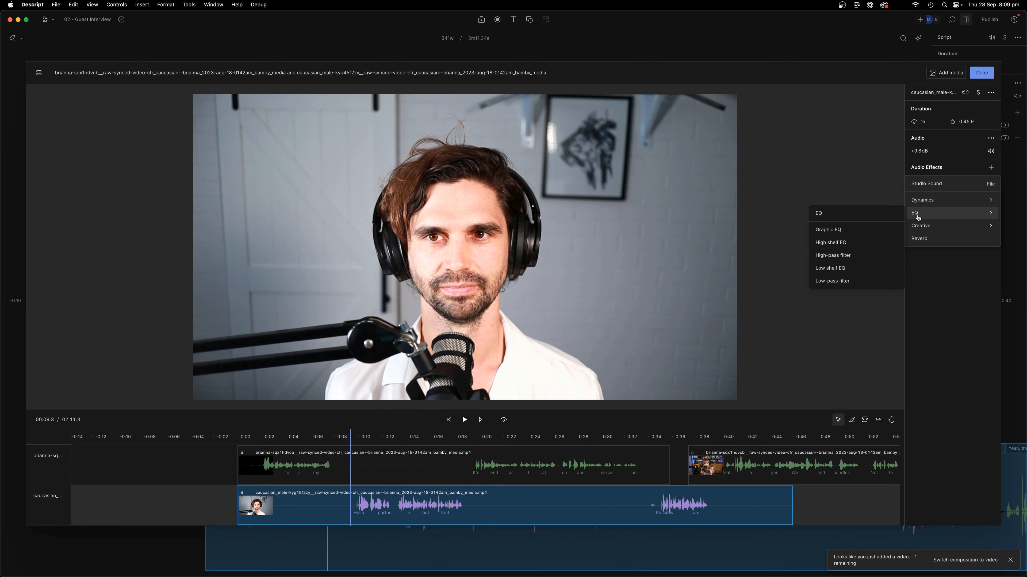
{"action": "left_click", "coordinate": [849, 217]}
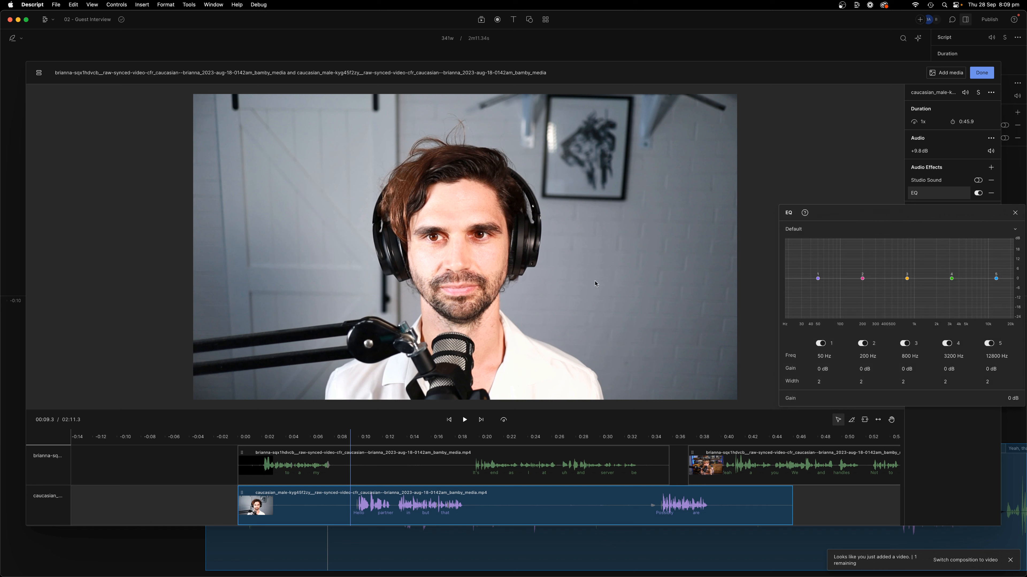
Step: Play the lower clip from about 00:08 and set its EQ band 2 to 156 Hz, -19 dB gain and width 15
{"action": "left_click", "coordinate": [339, 441]}
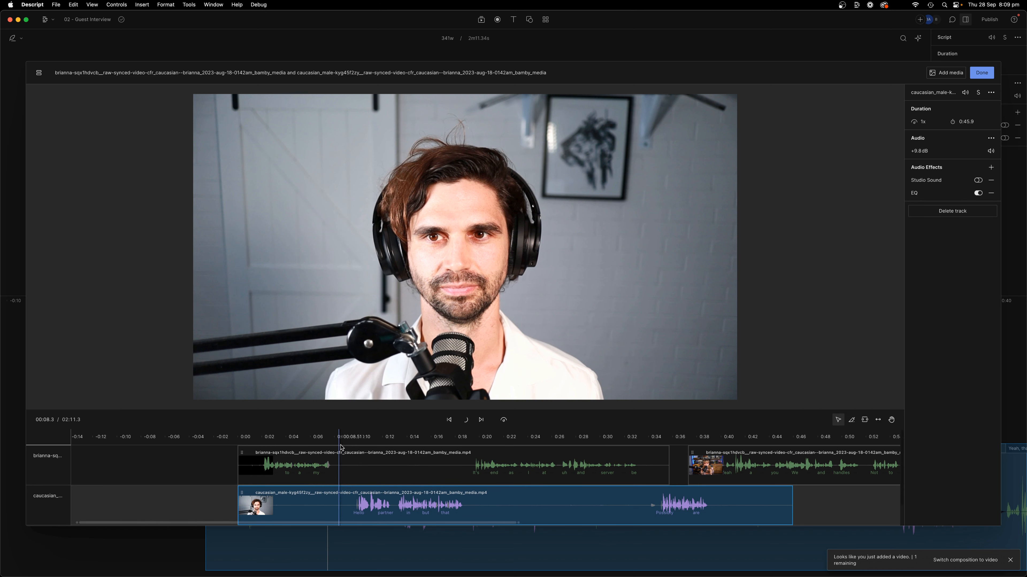
{"action": "key", "text": "space"}
{"action": "left_click", "coordinate": [947, 195]}
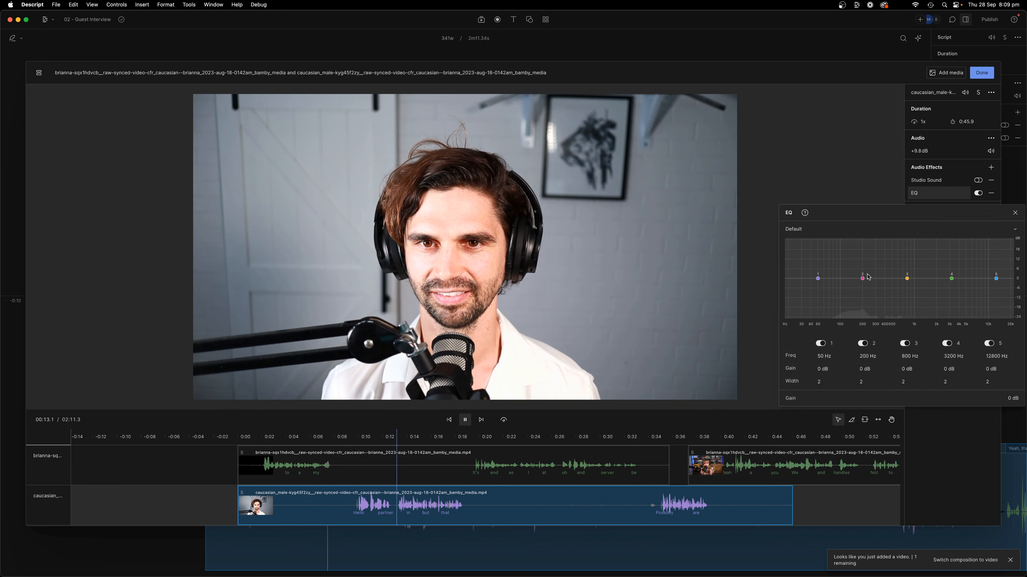
{"action": "left_click_drag", "start_coordinate": [863, 277], "coordinate": [854, 252]}
{"action": "left_click", "coordinate": [861, 382]}
{"action": "type", "text": "15"}
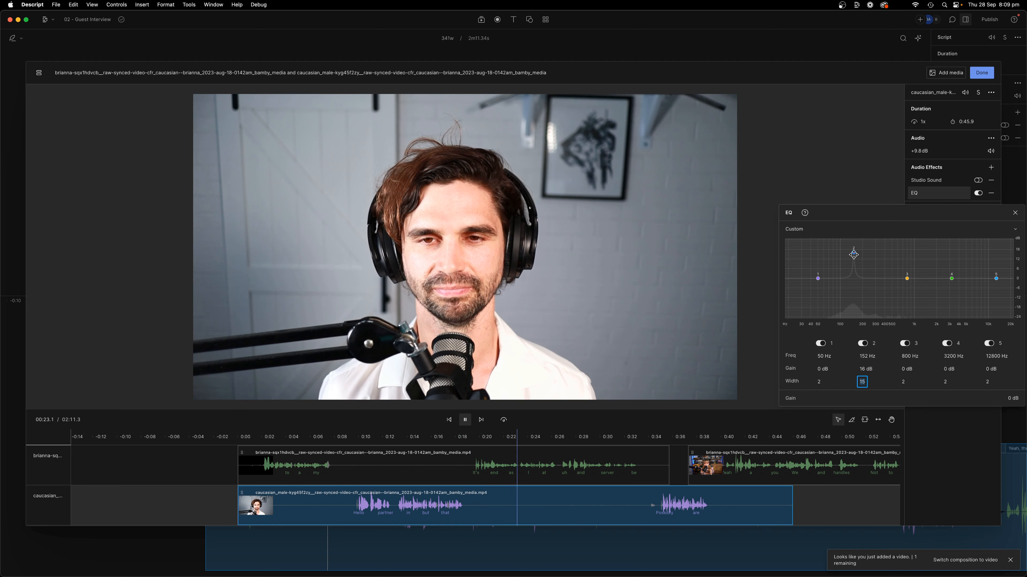
{"action": "left_click_drag", "start_coordinate": [853, 252], "coordinate": [854, 308]}
Step: Play the lower clip from about 00:34 and raise its EQ band 4 to 5 dB at 3200 Hz
{"action": "left_click", "coordinate": [656, 452]}
{"action": "left_click", "coordinate": [653, 440]}
{"action": "key", "text": "space"}
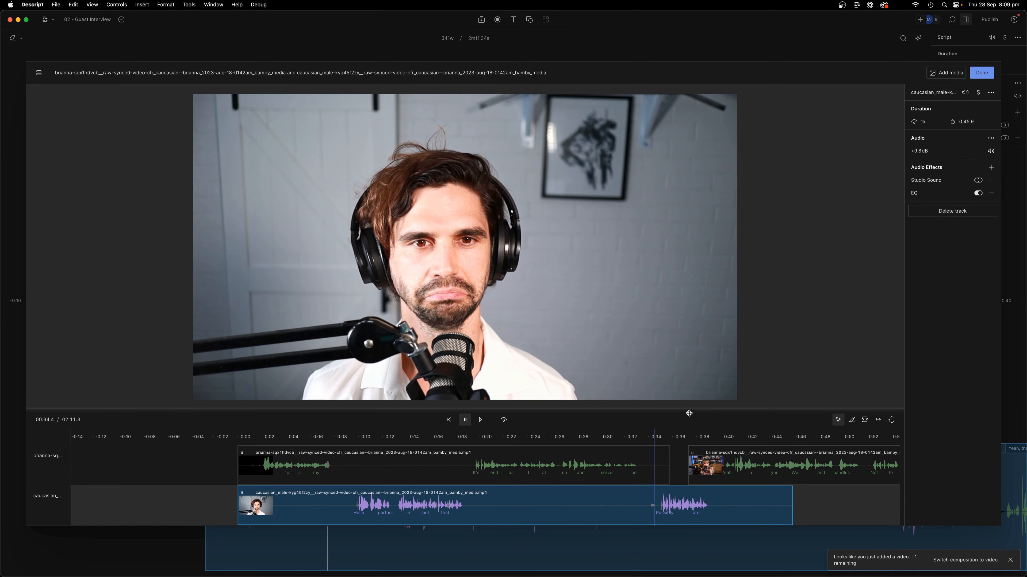
{"action": "left_click", "coordinate": [929, 193]}
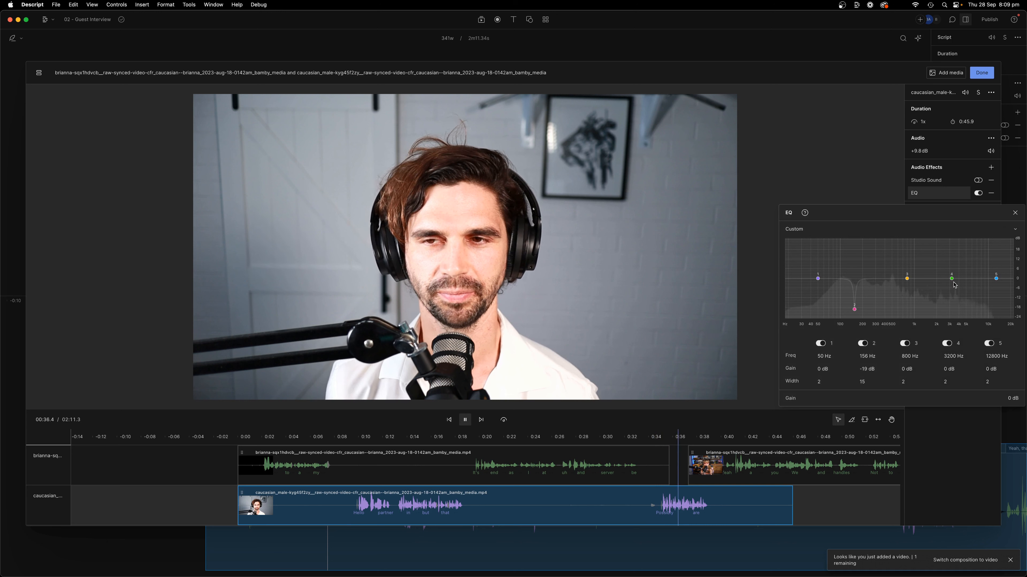
{"action": "mouse_move", "coordinate": [951, 279]}
{"action": "left_mouse_down"}
{"action": "mouse_move", "coordinate": [959, 252]}
{"action": "mouse_move", "coordinate": [949, 270]}
{"action": "left_mouse_up"}
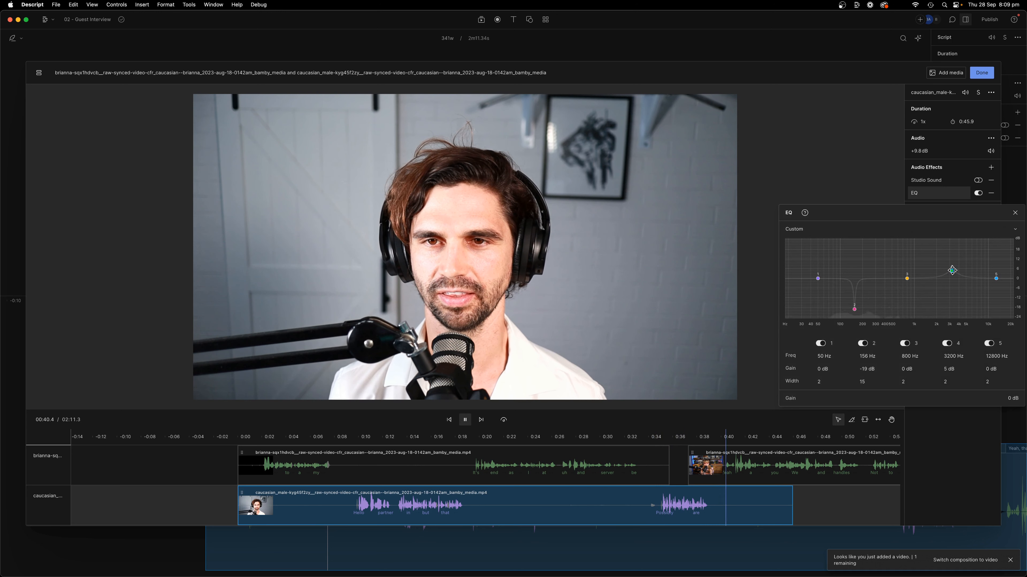
Step: Close the EQ settings, stop playback and return from the sequence to the composition
{"action": "left_click", "coordinate": [1015, 213]}
{"action": "key", "text": "space"}
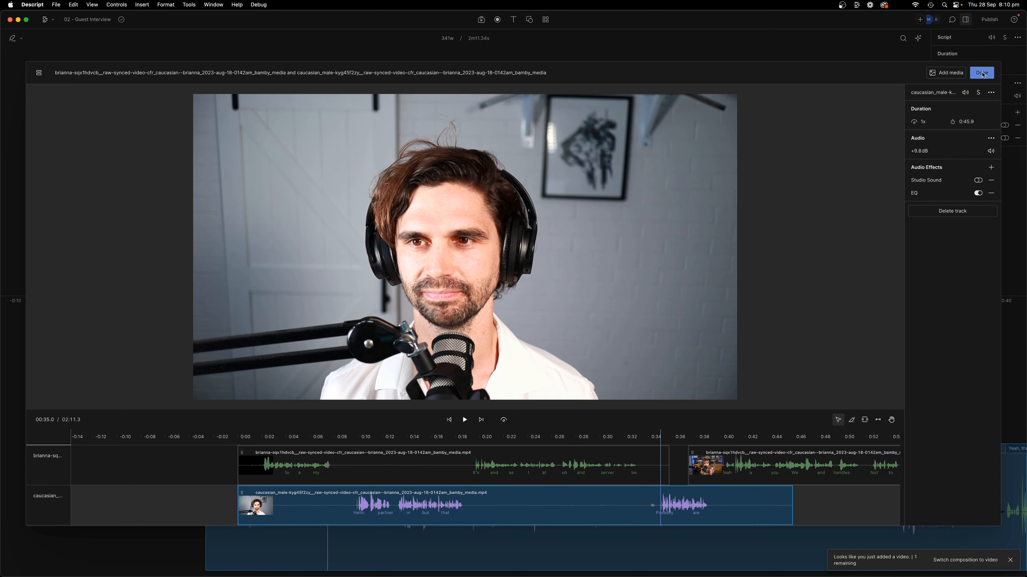
{"action": "key", "text": "Escape"}
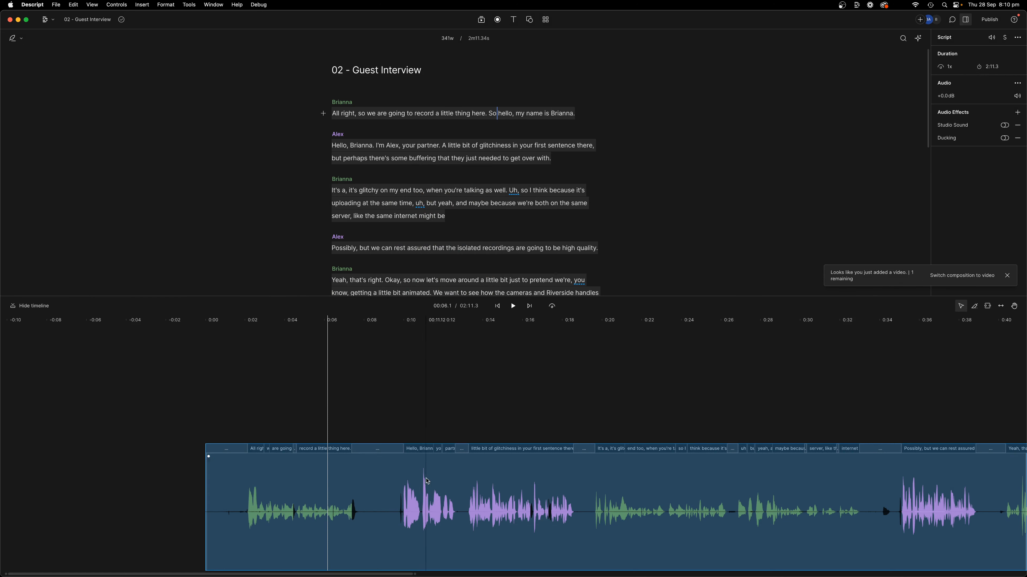
Step: Trim about 2.2 seconds of silence from the start of the script track so it begins at "All right"
{"action": "left_click", "coordinate": [396, 356]}
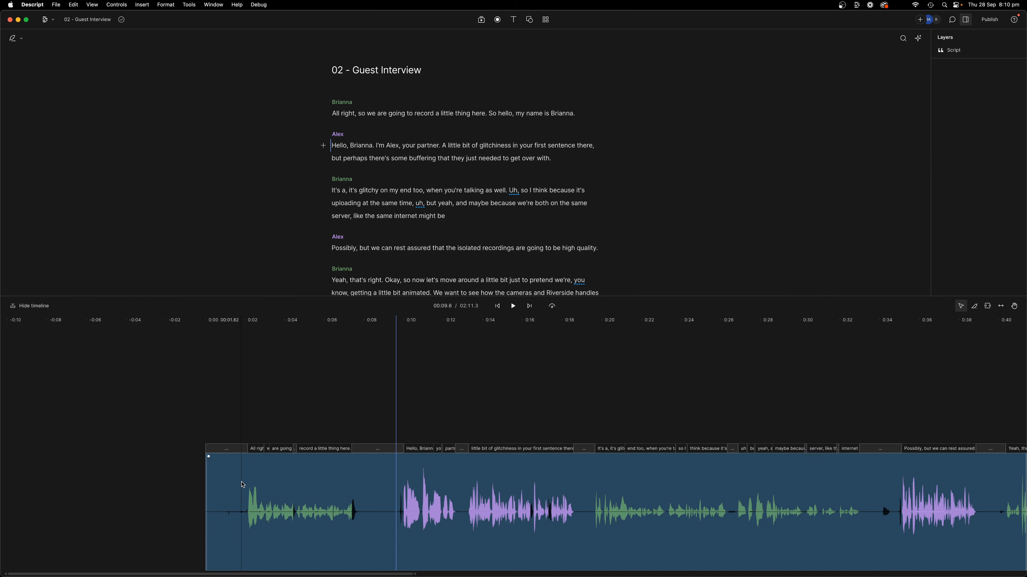
{"action": "left_click", "coordinate": [386, 514]}
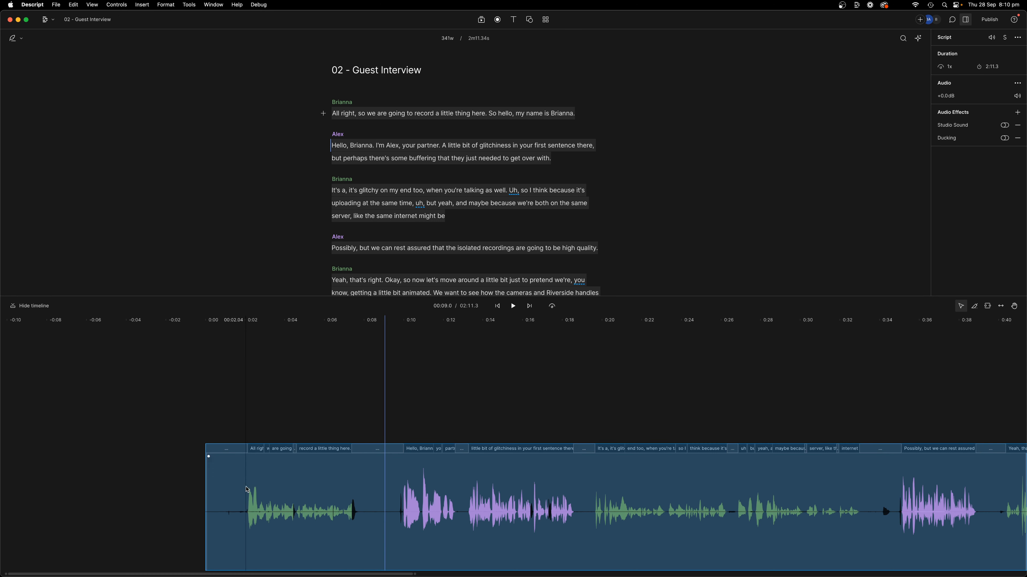
{"action": "left_click", "coordinate": [247, 490]}
{"action": "scroll", "coordinate": [247, 490], "scroll_direction": "up", "scroll_amount": 5}
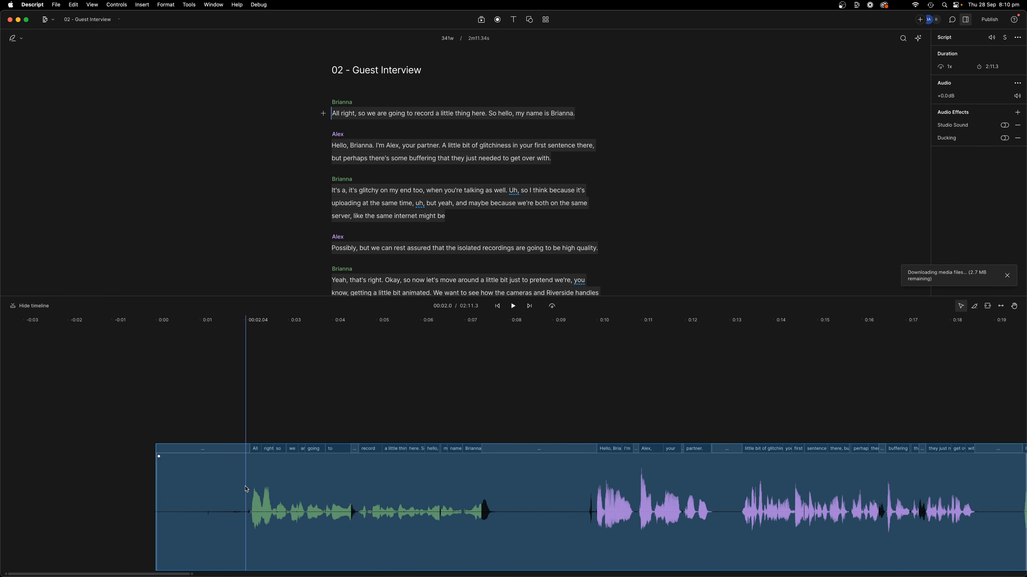
{"action": "scroll", "coordinate": [237, 489], "scroll_direction": "up", "scroll_amount": 3}
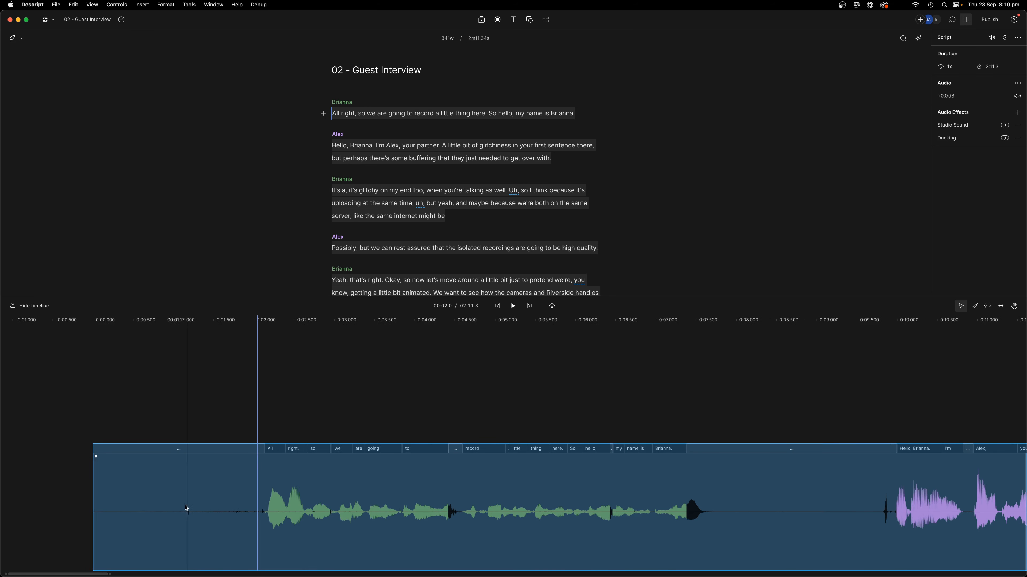
{"action": "left_click_drag", "start_coordinate": [94, 513], "coordinate": [269, 496]}
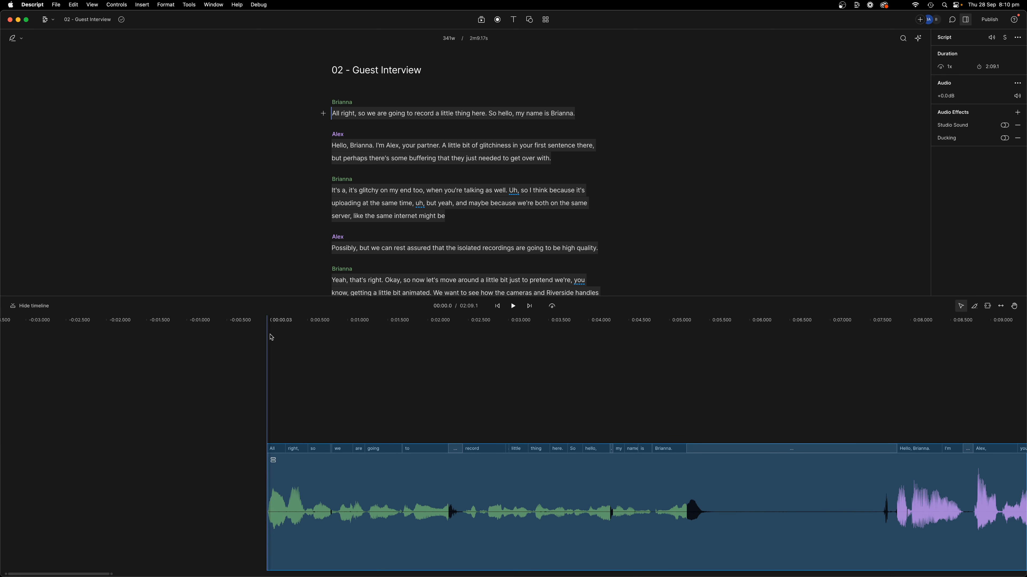
Step: Cut the silent gap before the second speaker's "Hello" by splitting at about 5.5 s and 7.7 s and deleting the section between
{"action": "key", "text": "space"}
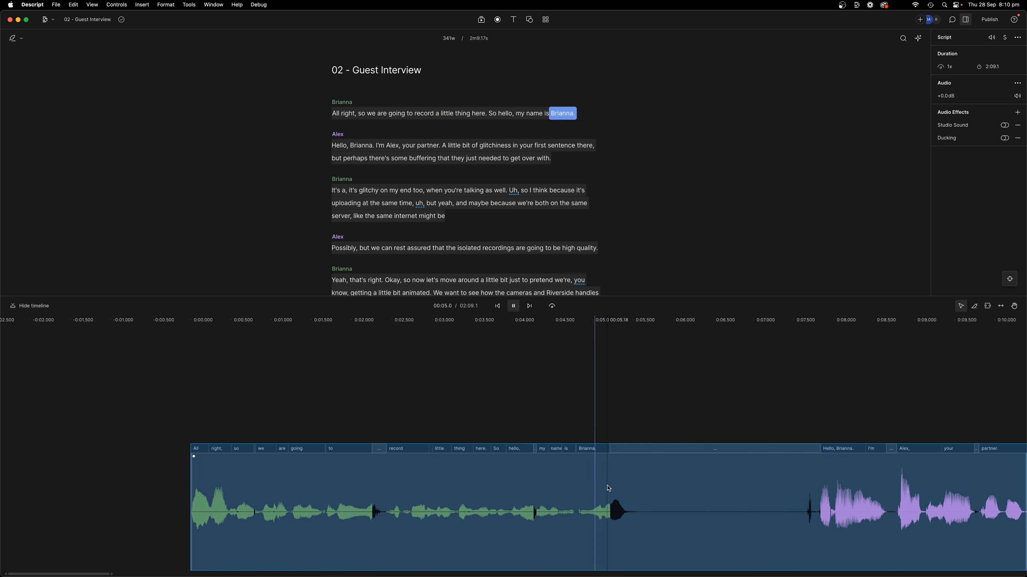
{"action": "key", "text": "space"}
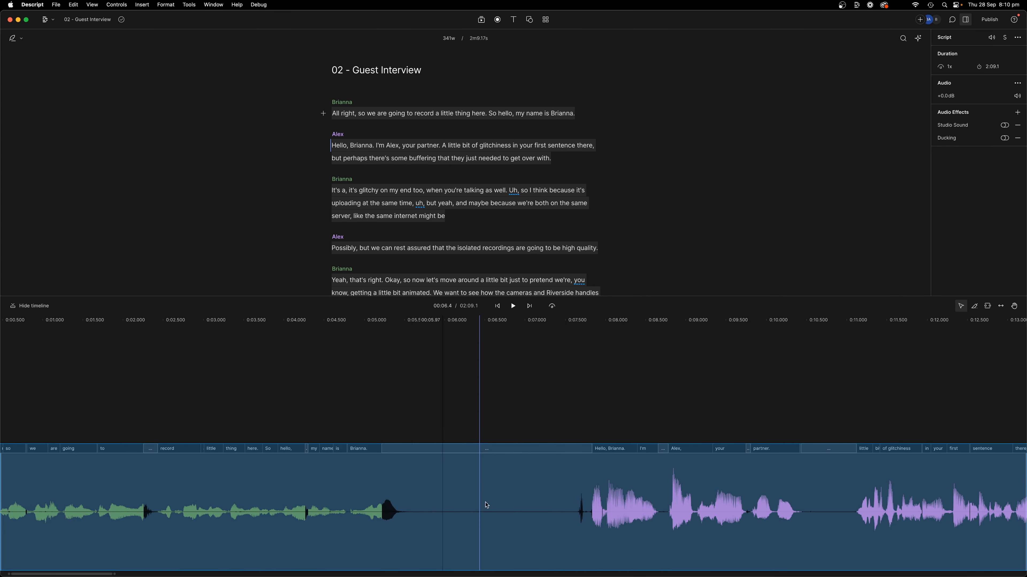
{"action": "left_click", "coordinate": [410, 507]}
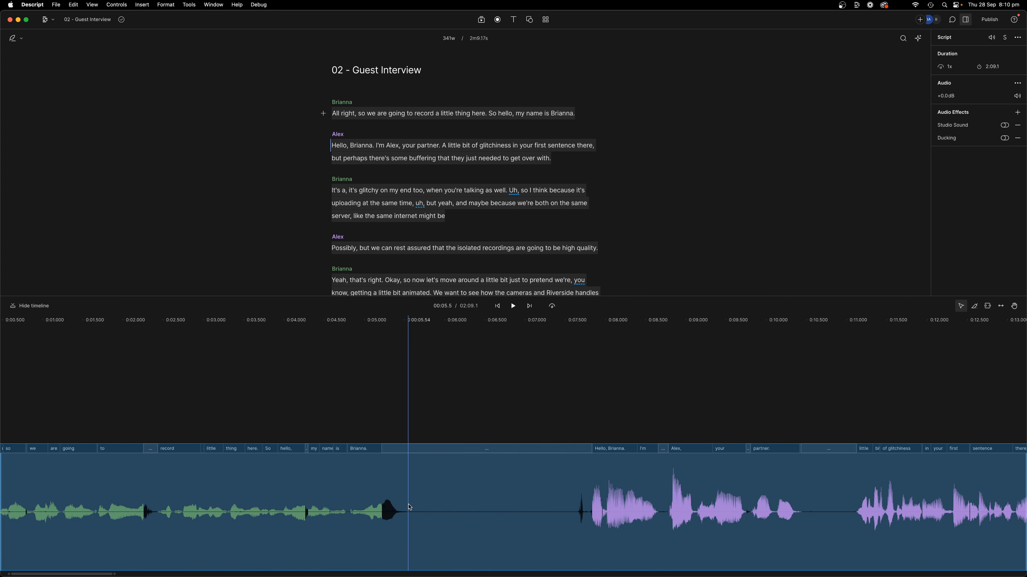
{"action": "left_click", "coordinate": [588, 487]}
{"action": "key", "text": "Delete"}
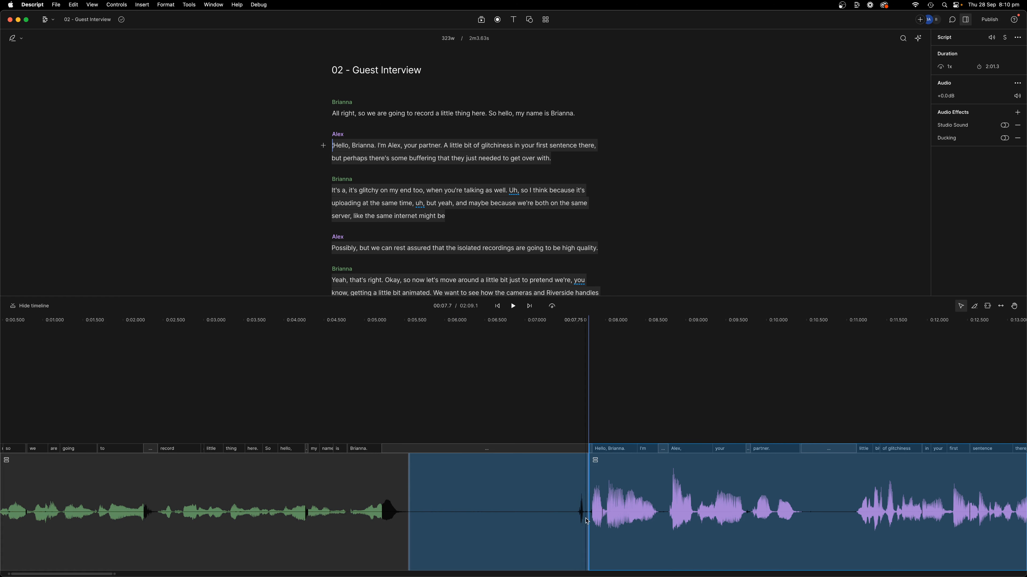
{"action": "left_click", "coordinate": [507, 522]}
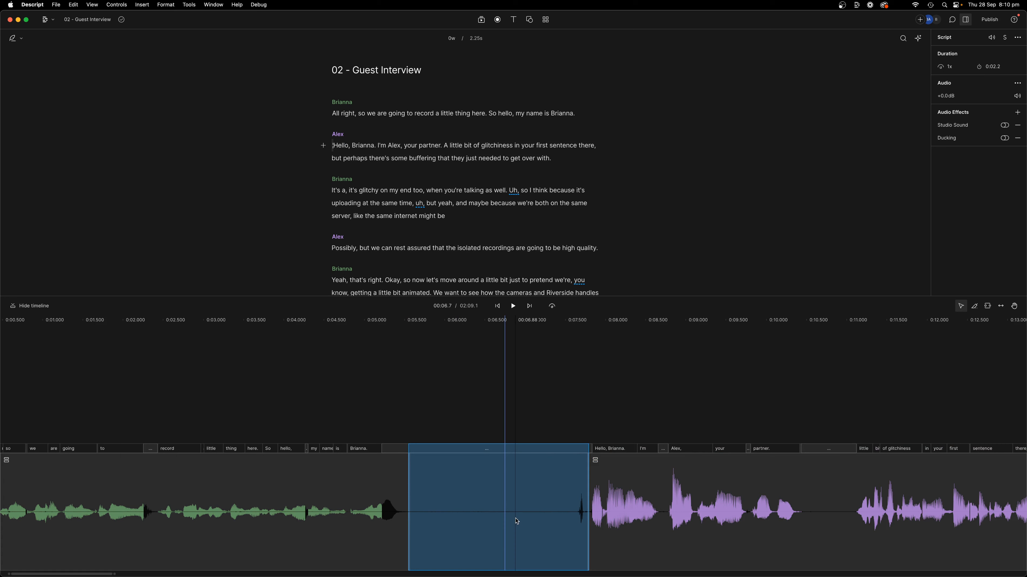
{"action": "key", "text": "Delete"}
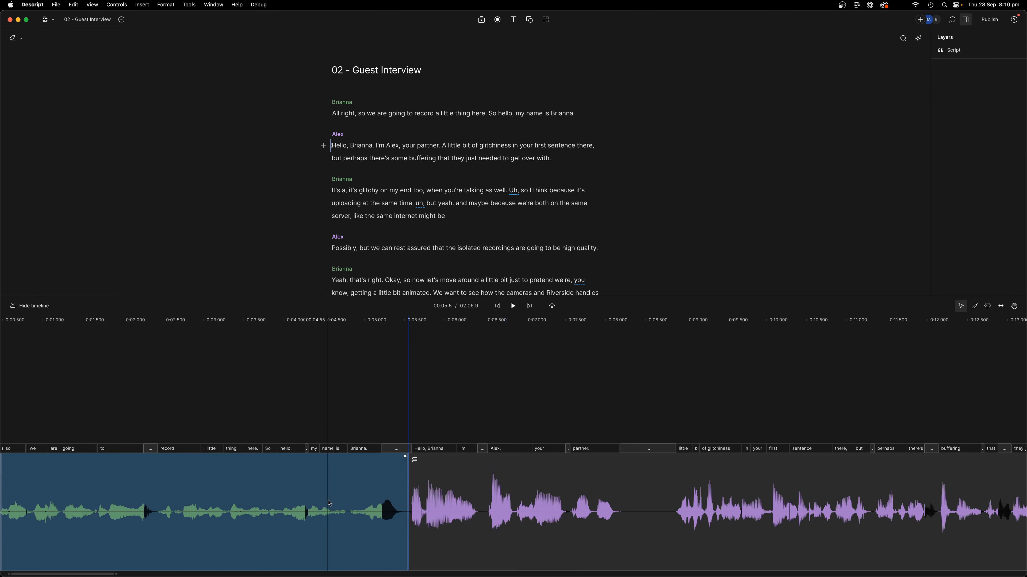
Step: Play the shortened intro through to the third paragraph and select its false start "It's a,"
{"action": "left_click", "coordinate": [247, 493]}
{"action": "key", "text": "space"}
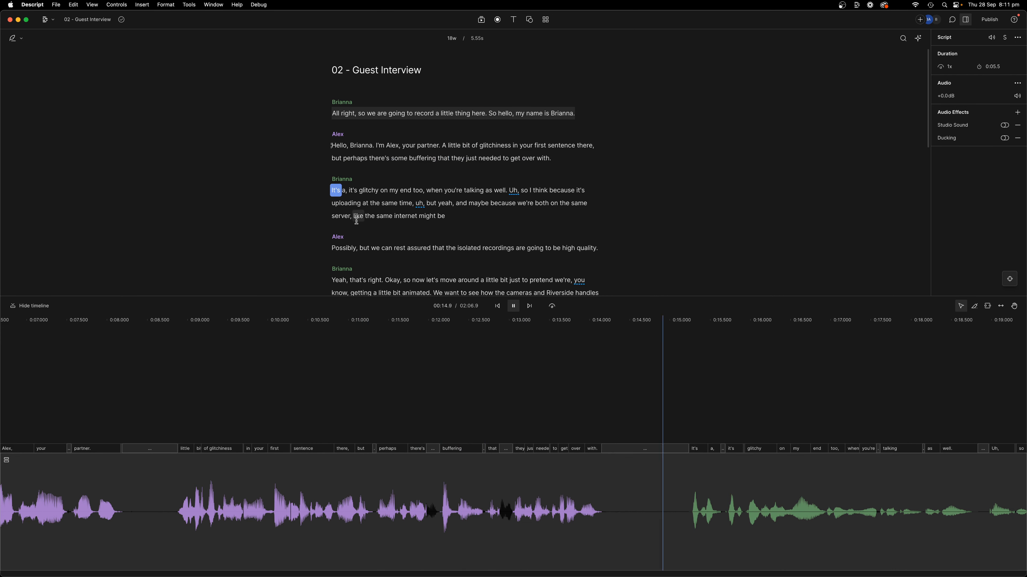
{"action": "left_click", "coordinate": [549, 490]}
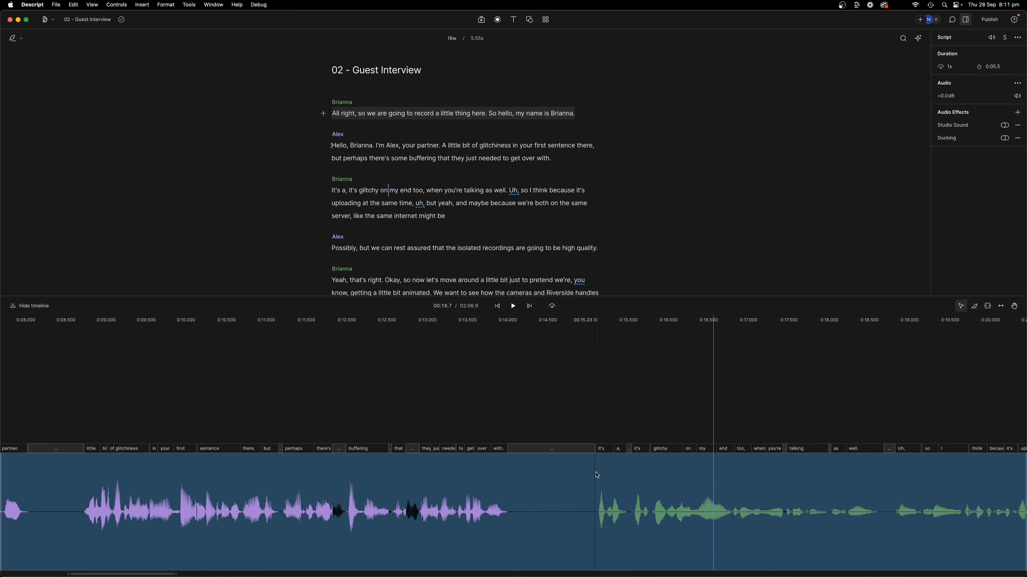
{"action": "left_click", "coordinate": [348, 191]}
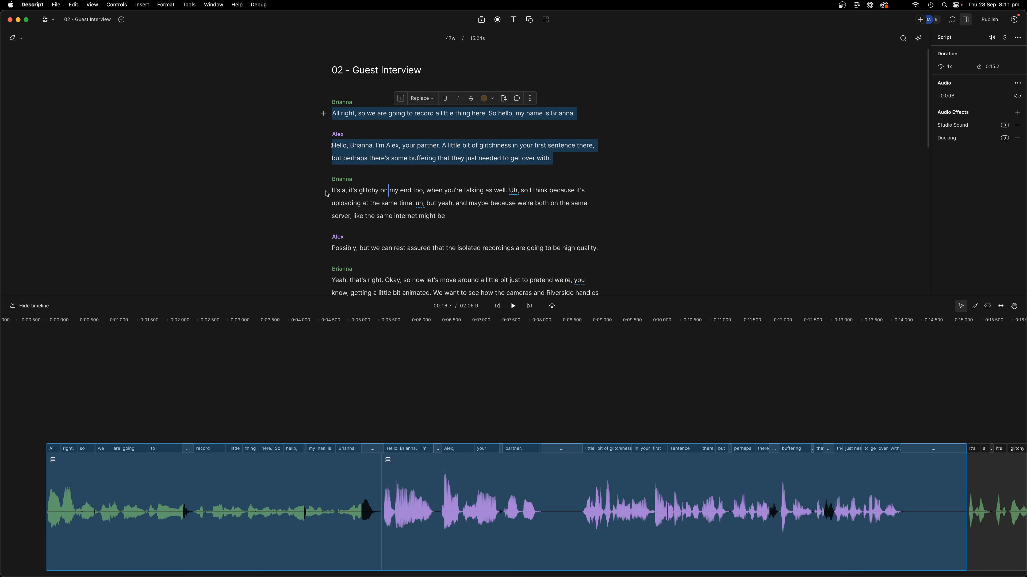
{"action": "left_click_drag", "start_coordinate": [349, 190], "coordinate": [317, 197]}
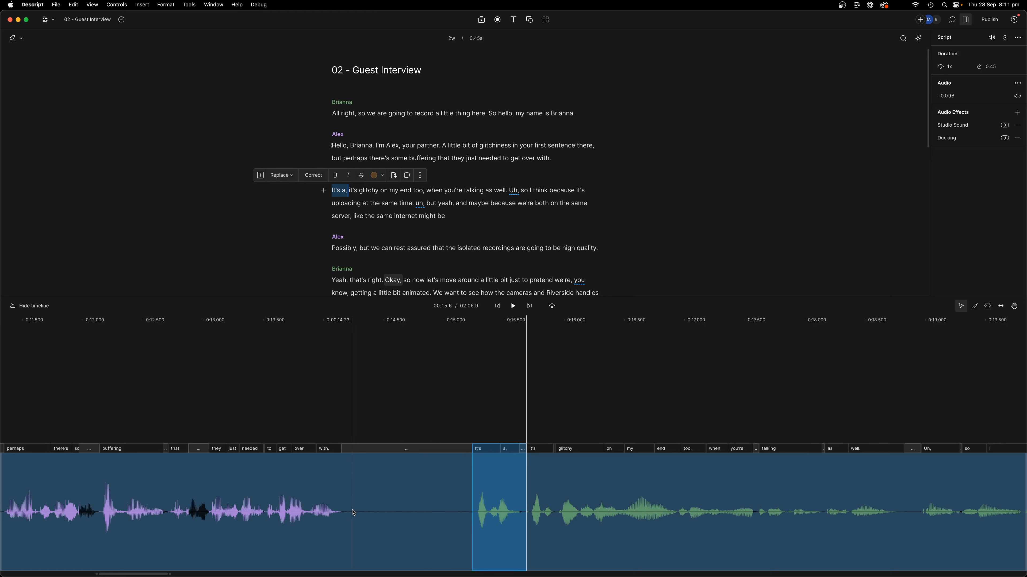
Step: Split the script track at about 15.7 s and 14.3 s and delete the section between, including the false start "It's a,"
{"action": "left_click", "coordinate": [470, 450]}
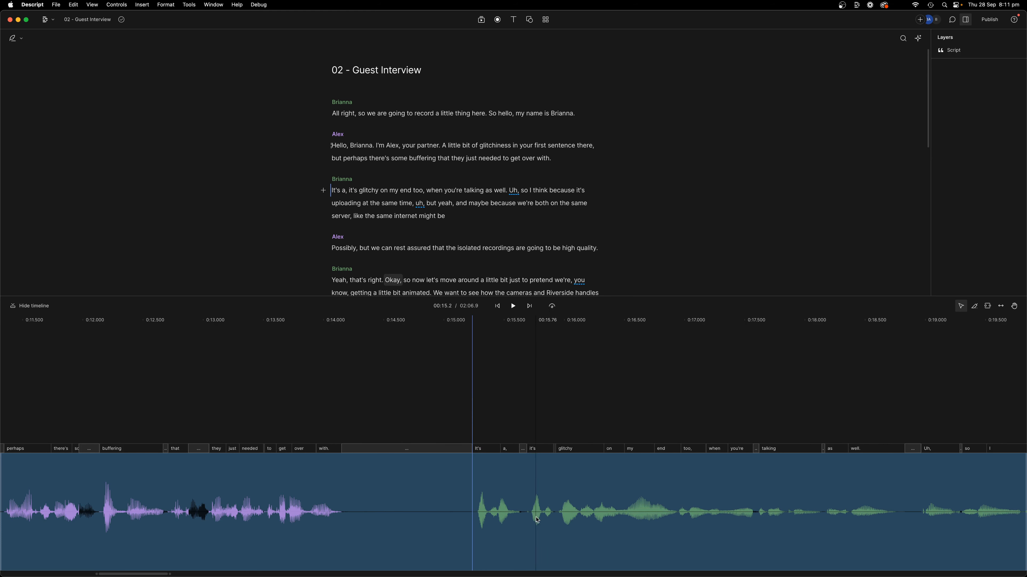
{"action": "left_click", "coordinate": [530, 500]}
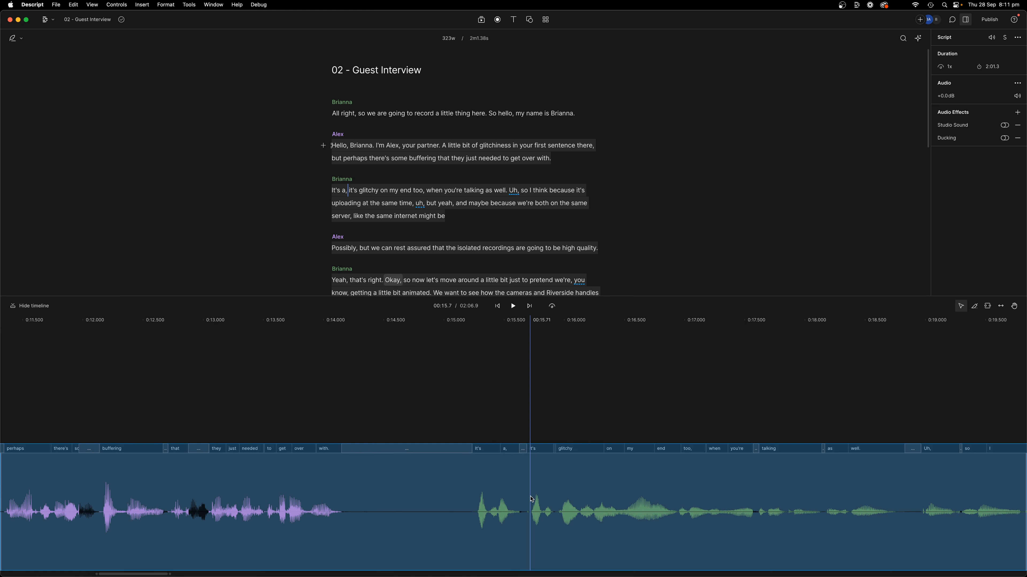
{"action": "key", "text": "s"}
{"action": "left_click", "coordinate": [369, 499]}
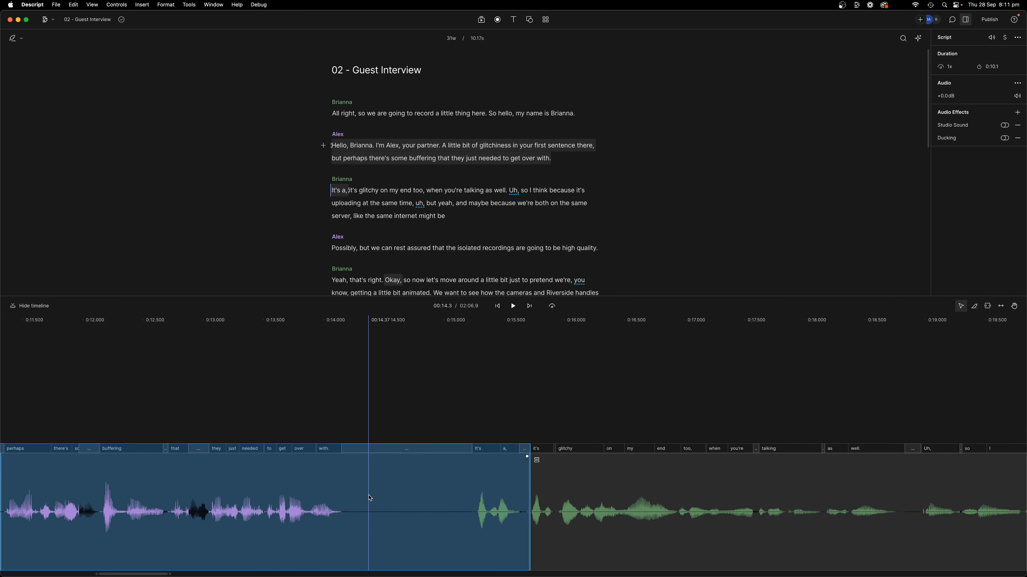
{"action": "key", "text": "s"}
{"action": "left_click", "coordinate": [405, 531]}
{"action": "key", "text": "Delete"}
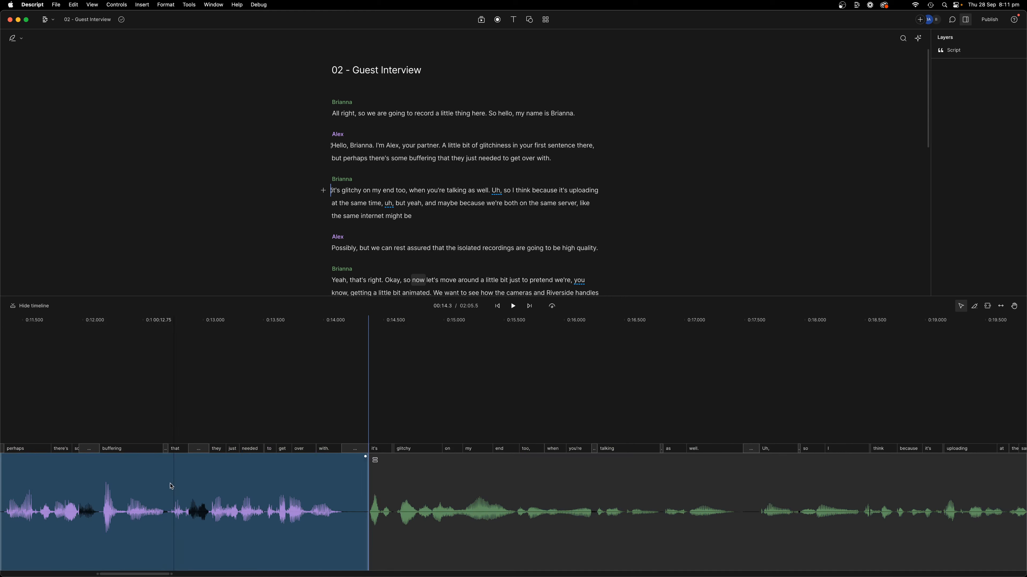
Step: Play the script track across the new cut from about 12.6 s to check the transition between speakers
{"action": "left_click", "coordinate": [164, 486]}
{"action": "key", "text": "space"}
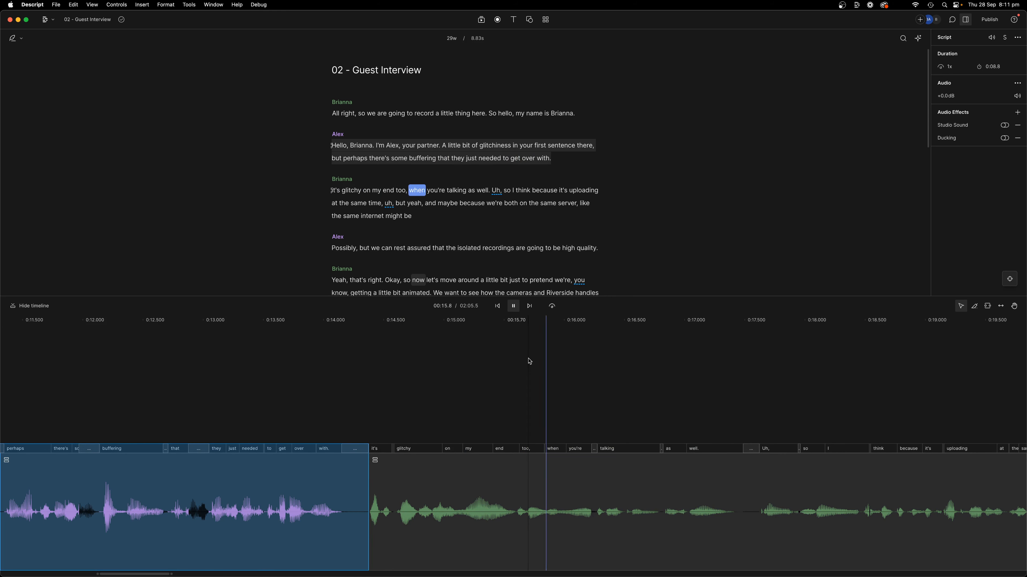
{"action": "key", "text": "space"}
{"action": "left_click", "coordinate": [496, 191]}
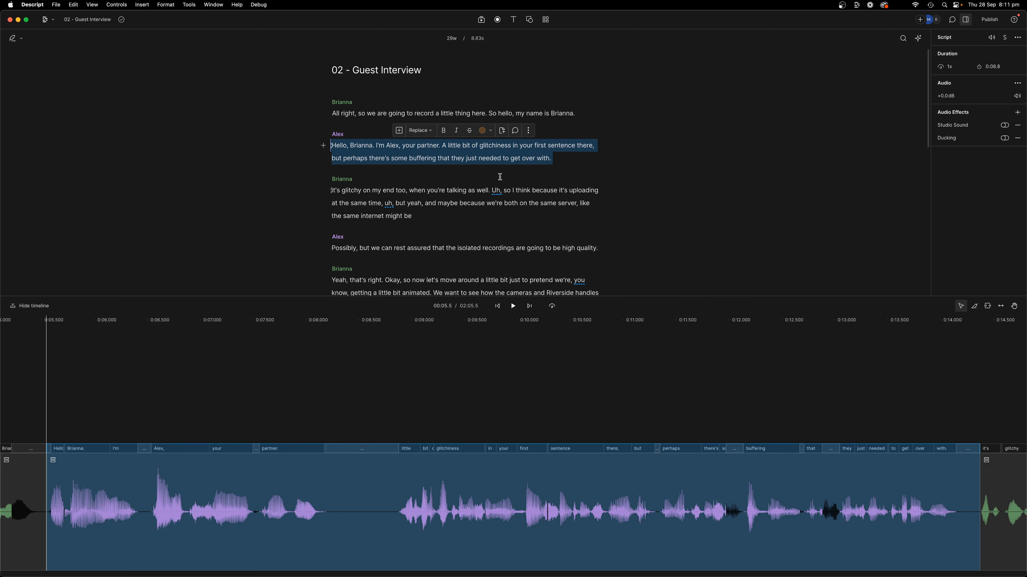
Step: Delete the filler word "Uh," before "so I think" in the third paragraph and play on from the cut
{"action": "double_click", "coordinate": [496, 191]}
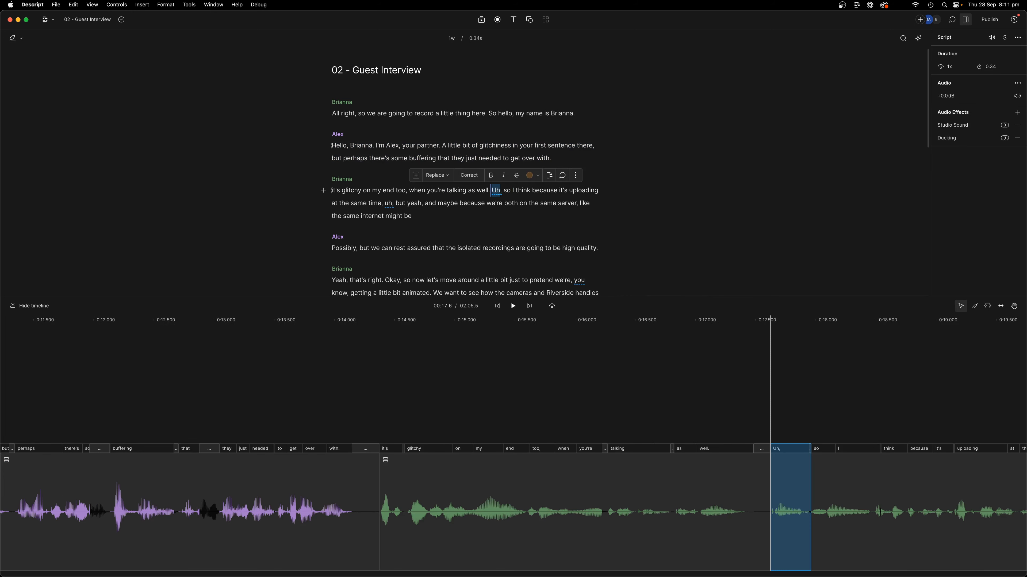
{"action": "key", "text": "BackSpace"}
{"action": "key", "text": "space"}
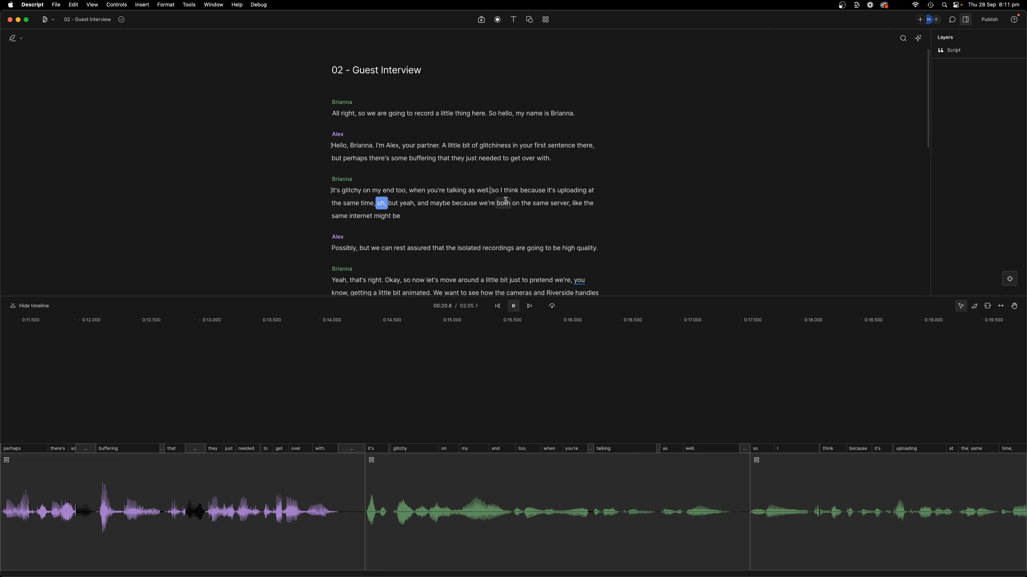
Step: Delete "uh, but yeah," after "at the same time," in the third paragraph and play across the cut
{"action": "left_click", "coordinate": [378, 204]}
{"action": "double_click", "coordinate": [382, 203]}
{"action": "left_click", "coordinate": [399, 203]}
{"action": "left_click_drag", "start_coordinate": [415, 203], "coordinate": [380, 205]}
{"action": "key", "text": "BackSpace"}
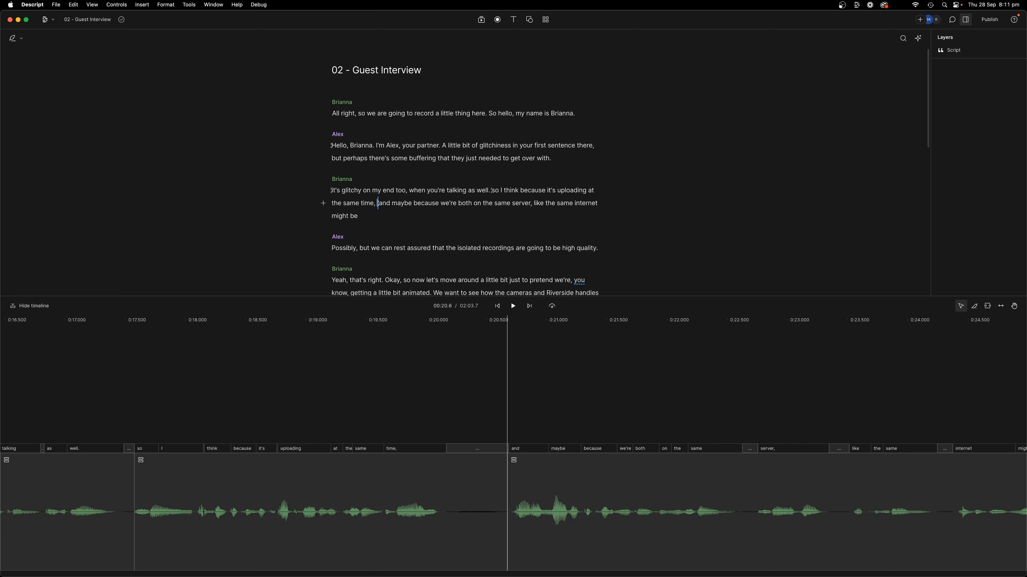
{"action": "key", "text": "space"}
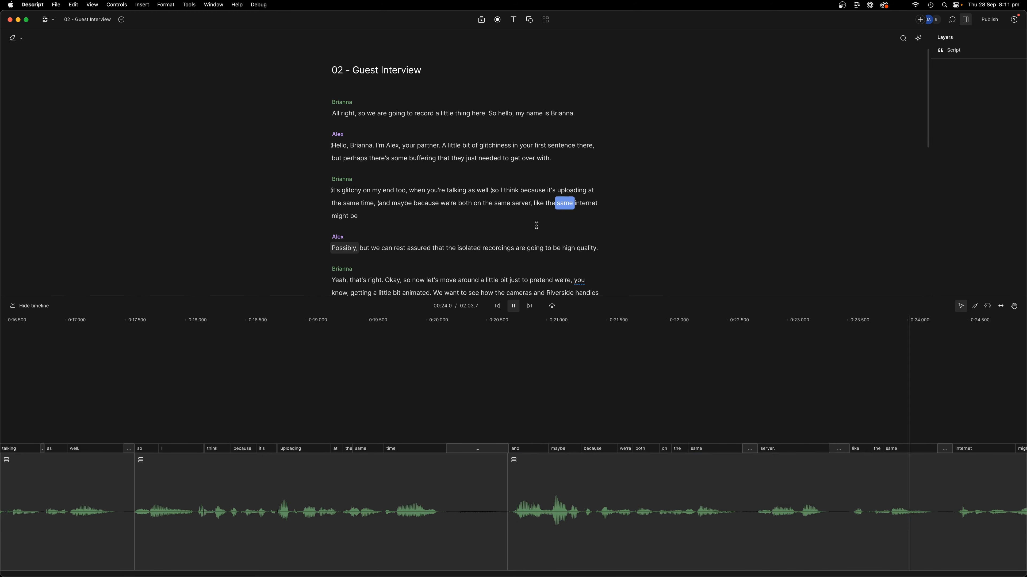
Step: Split the script track at about 25.6 s and 27.5 s, delete the gap before "Possibly," and play from the cut
{"action": "left_click", "coordinate": [759, 485]}
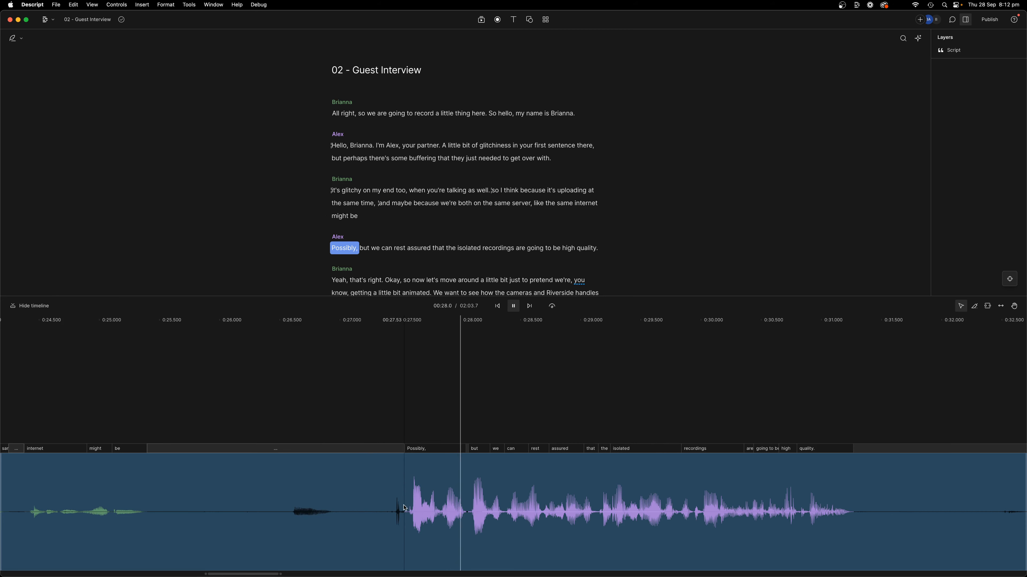
{"action": "key", "text": "space"}
{"action": "left_click", "coordinate": [178, 501]}
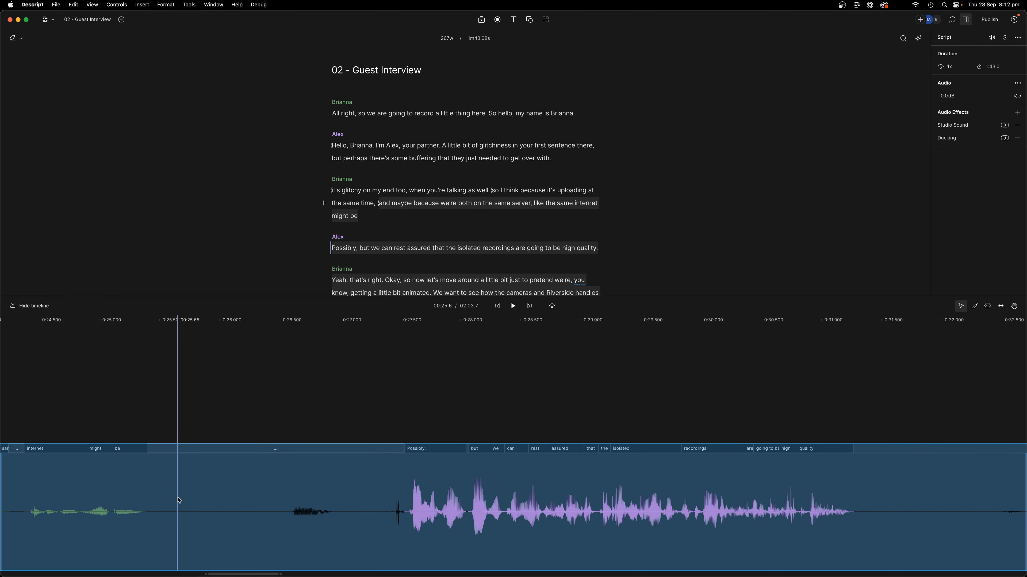
{"action": "key", "text": "s"}
{"action": "left_click", "coordinate": [408, 500]}
{"action": "key", "text": "s"}
{"action": "left_click", "coordinate": [310, 511]}
{"action": "key", "text": "BackSpace"}
{"action": "left_click", "coordinate": [25, 378]}
{"action": "key", "text": "space"}
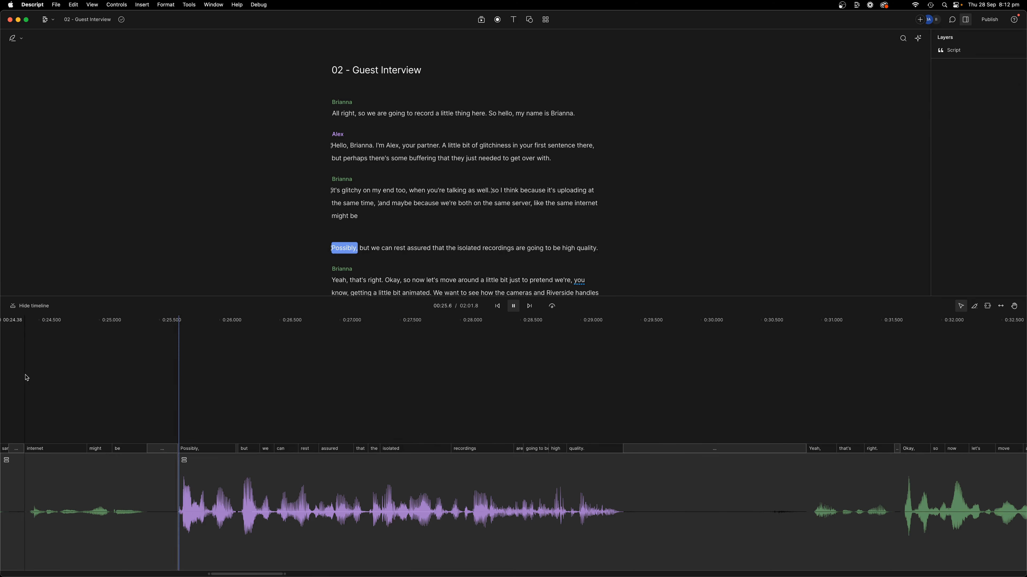
Step: Split the script track at about 29.5 s and 31.6 s and delete the section between, including "Yeah, that's right." before "Okay"
{"action": "left_click", "coordinate": [127, 462]}
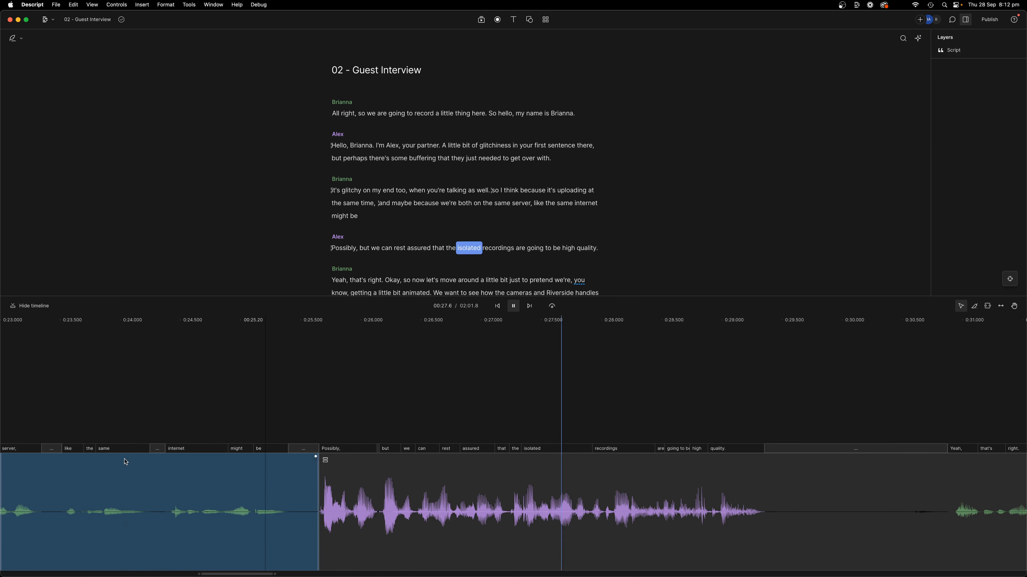
{"action": "left_click", "coordinate": [771, 501]}
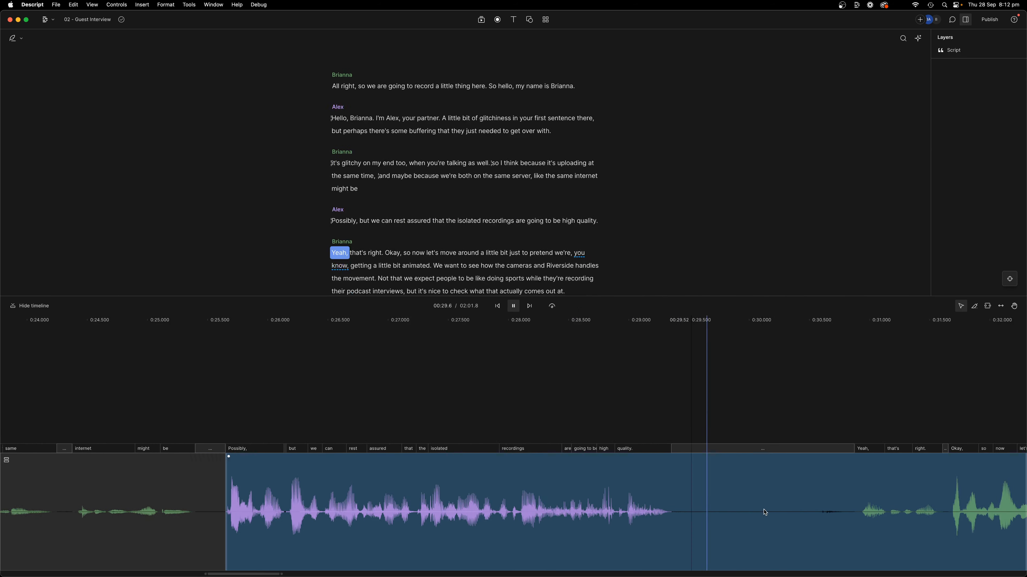
{"action": "key", "text": "space"}
{"action": "left_click", "coordinate": [475, 499]}
{"action": "key", "text": "s"}
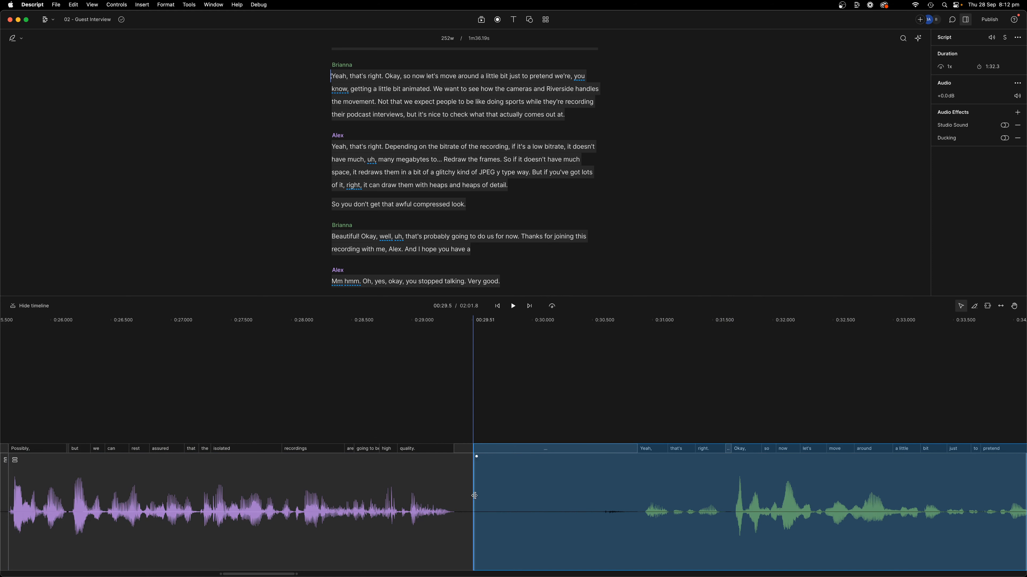
{"action": "left_click", "coordinate": [734, 496]}
{"action": "key", "text": "s"}
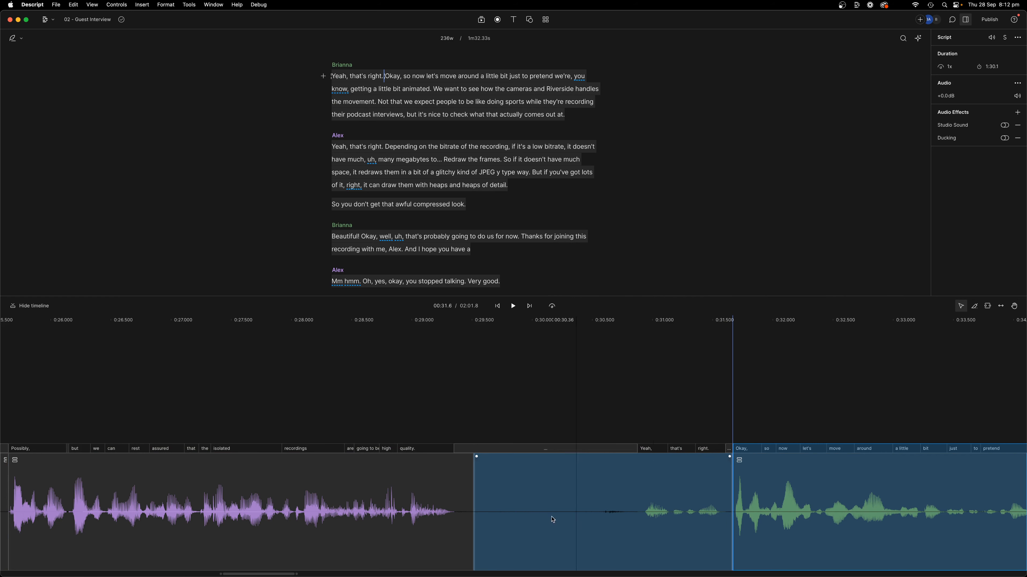
{"action": "left_click", "coordinate": [616, 519]}
{"action": "key", "text": "BackSpace"}
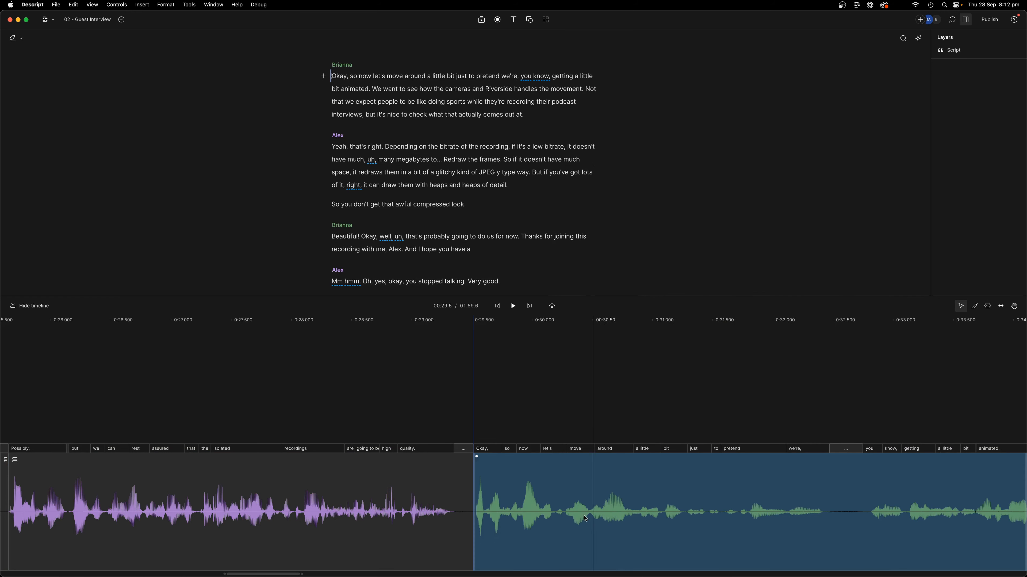
Step: Play the script track across the new cut before "Okay, so now let's move around" to check the transition
{"action": "left_click", "coordinate": [408, 358]}
{"action": "key", "text": "space"}
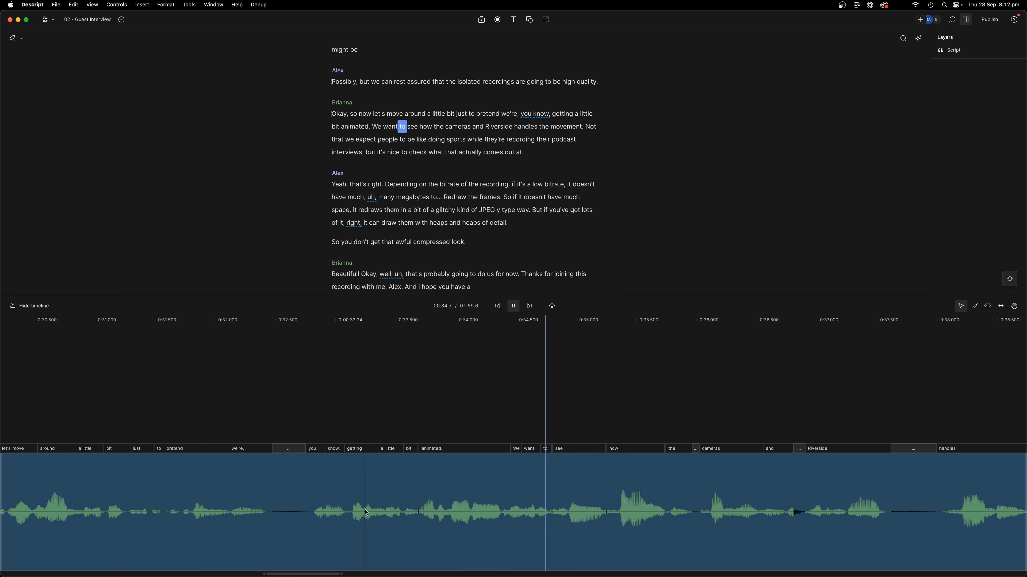
{"action": "key", "text": "space"}
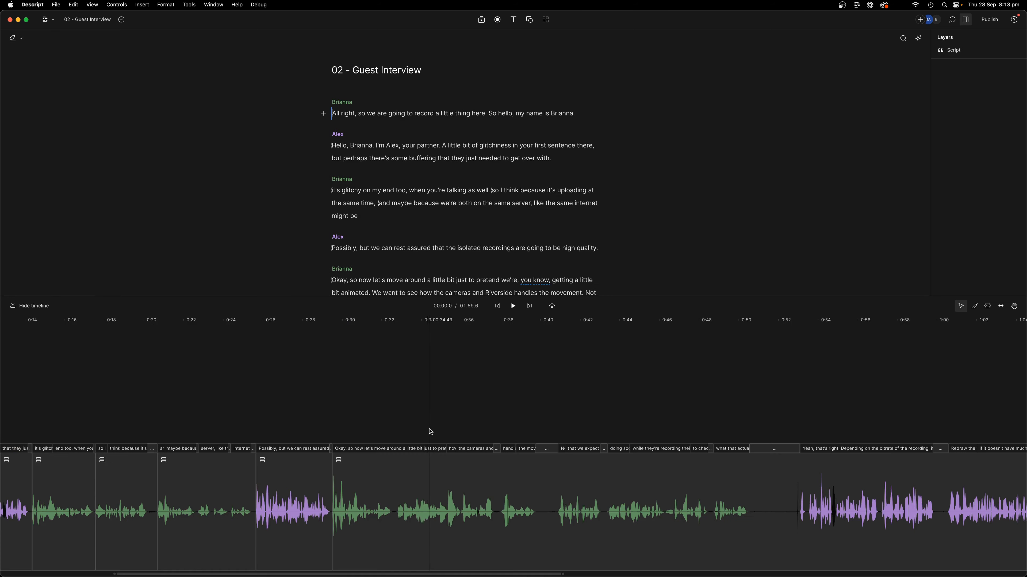
Step: Look over the script track from its start and examine how the edits have divided it into separate clips
{"action": "scroll", "coordinate": [426, 433], "scroll_direction": "right", "scroll_amount": 6}
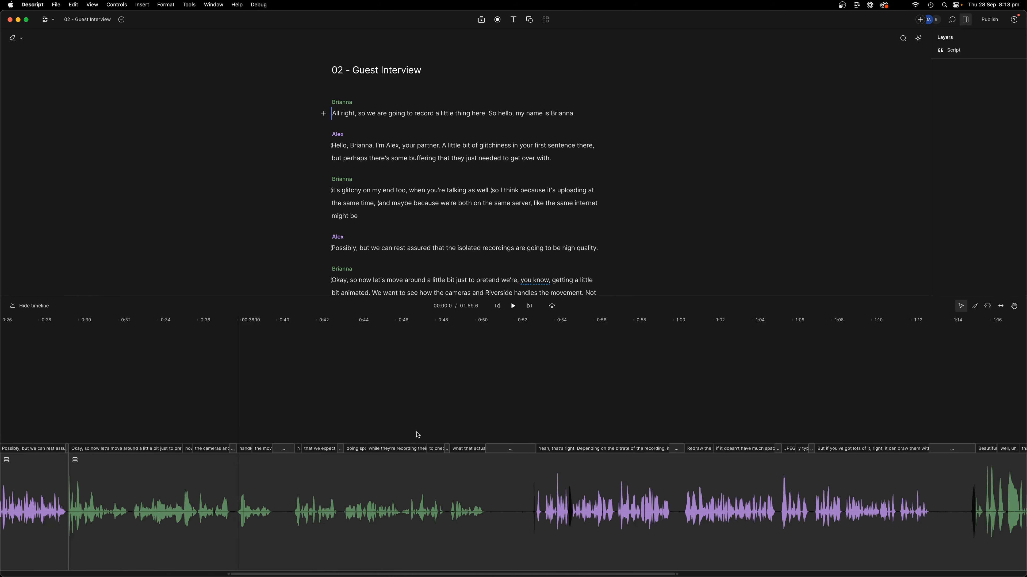
{"action": "left_click", "coordinate": [549, 485]}
{"action": "scroll", "coordinate": [536, 485], "scroll_direction": "left", "scroll_amount": 2}
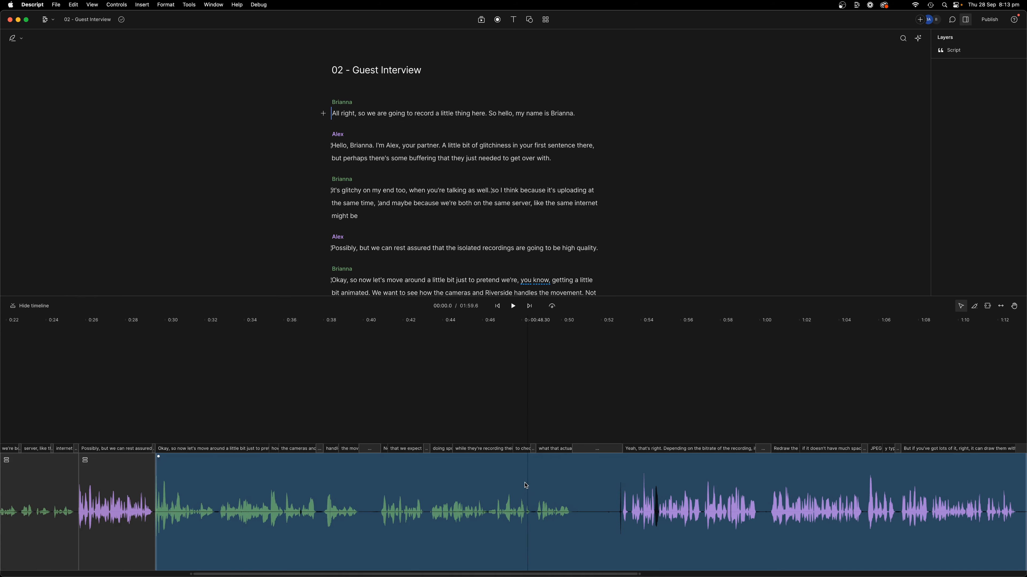
{"action": "scroll", "coordinate": [526, 485], "scroll_direction": "left", "scroll_amount": 5}
{"action": "left_click", "coordinate": [512, 484]}
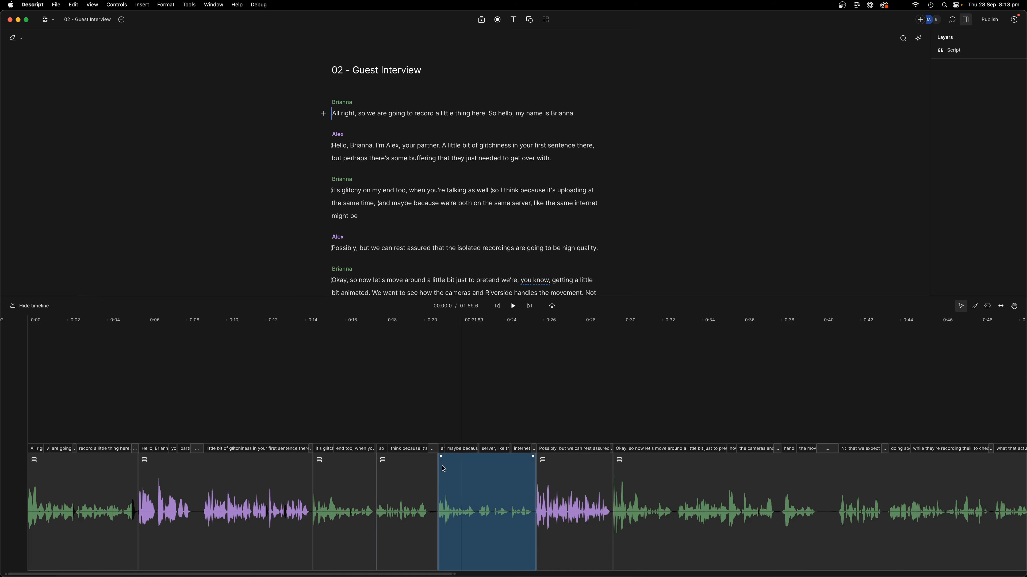
{"action": "left_click", "coordinate": [426, 468]}
{"action": "left_click", "coordinate": [546, 435]}
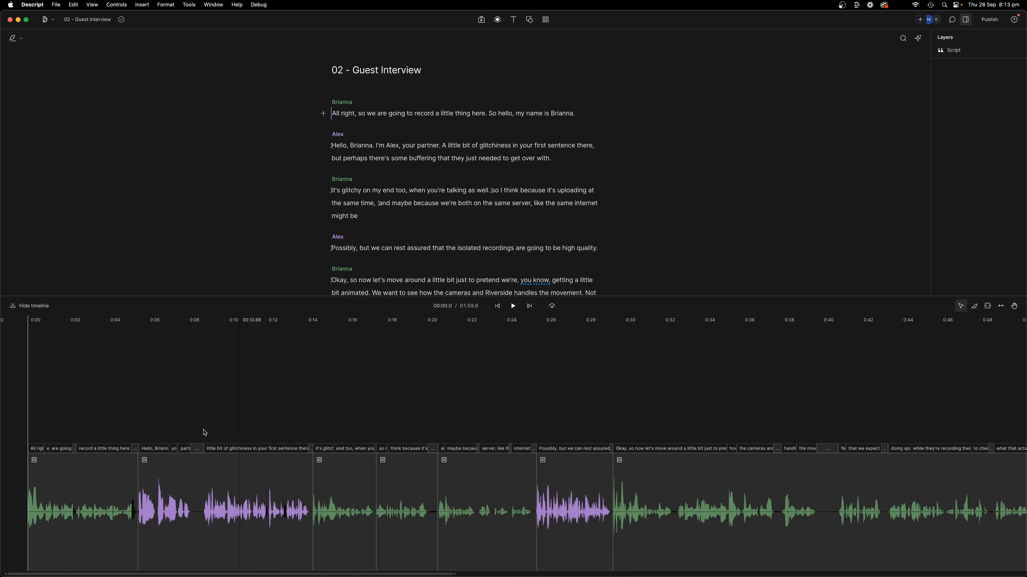
Step: Add a Compressor effect to the first clip of the script track, which begins with "All right"
{"action": "left_click", "coordinate": [94, 485]}
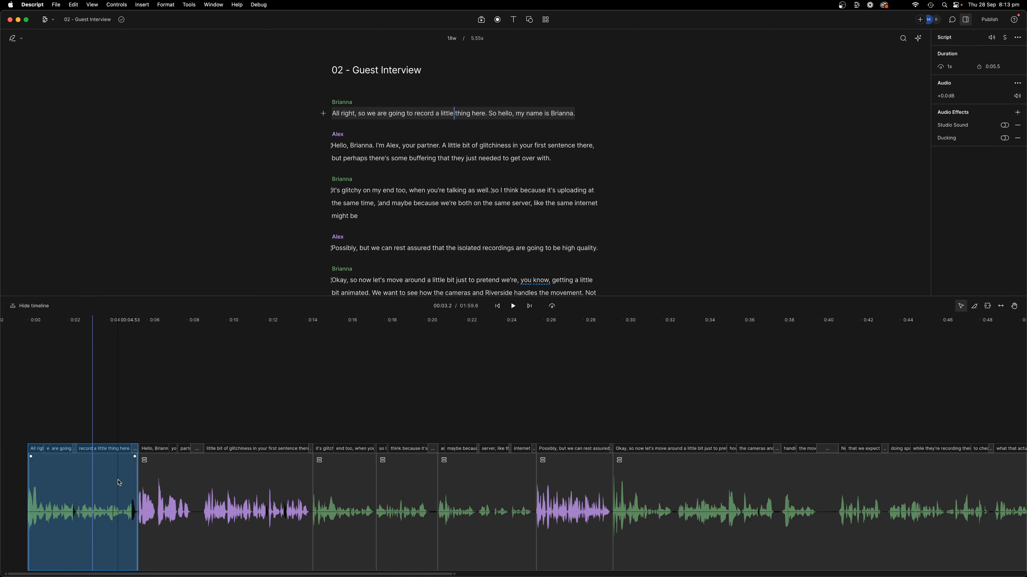
{"action": "scroll", "coordinate": [203, 449], "scroll_direction": "left", "scroll_amount": 5}
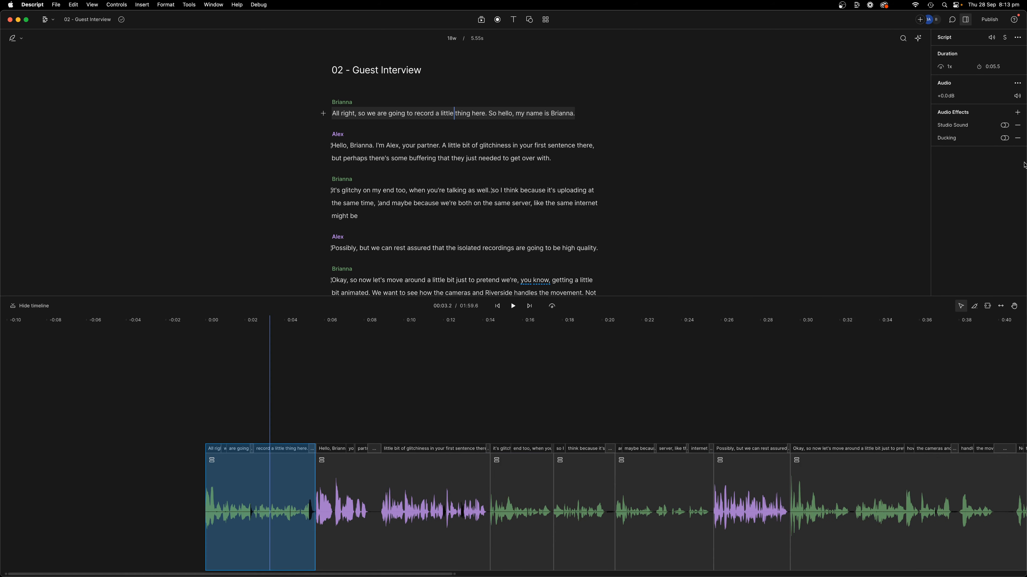
{"action": "left_click", "coordinate": [1017, 112]}
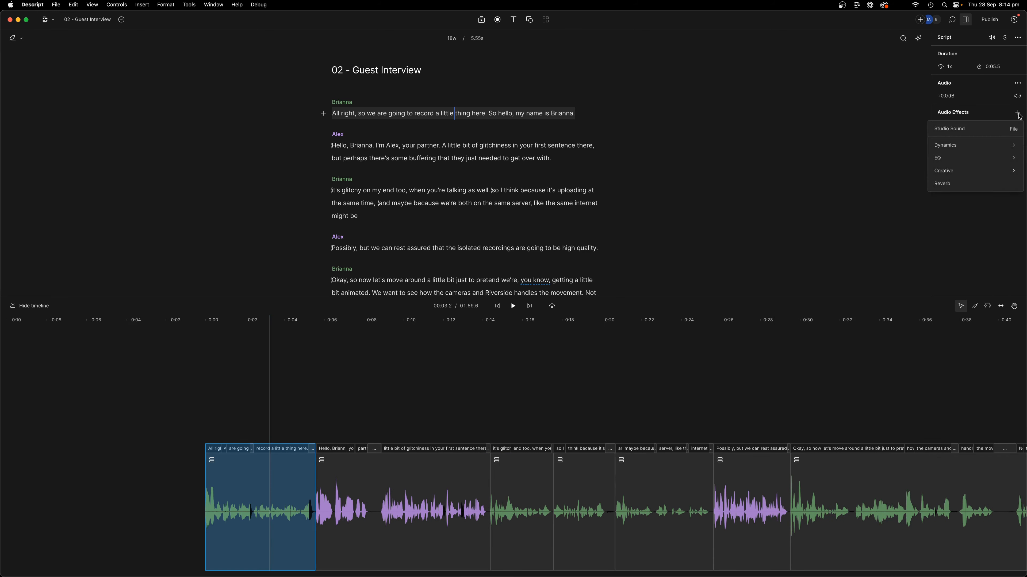
{"action": "mouse_move", "coordinate": [951, 148]}
{"action": "left_click", "coordinate": [855, 147]}
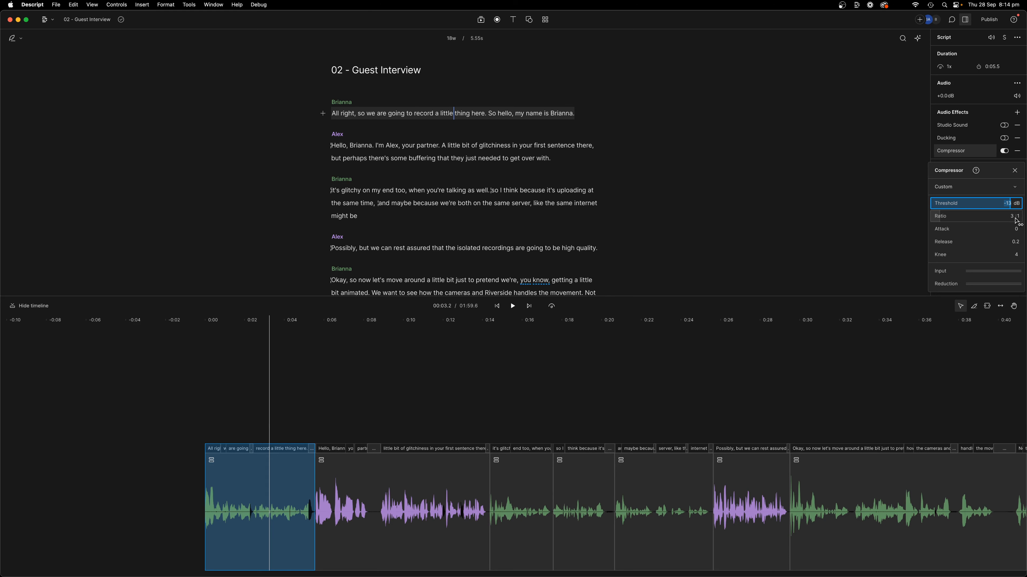
Step: Apply the Light Volume Boost preset to the first clip's compressor
{"action": "left_click", "coordinate": [1018, 188]}
{"action": "left_click", "coordinate": [1018, 188]}
{"action": "left_click", "coordinate": [1019, 188]}
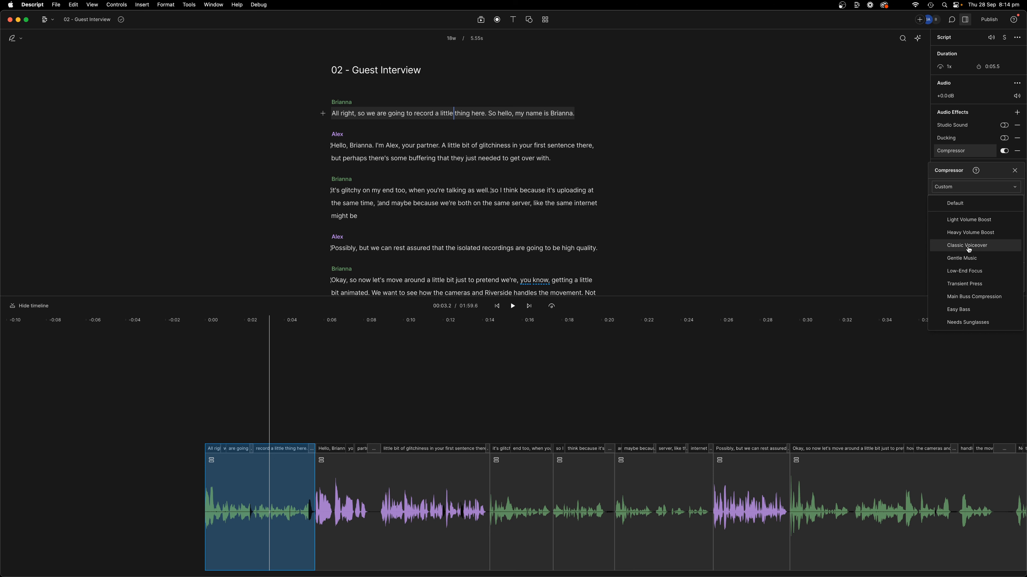
{"action": "left_click", "coordinate": [970, 219]}
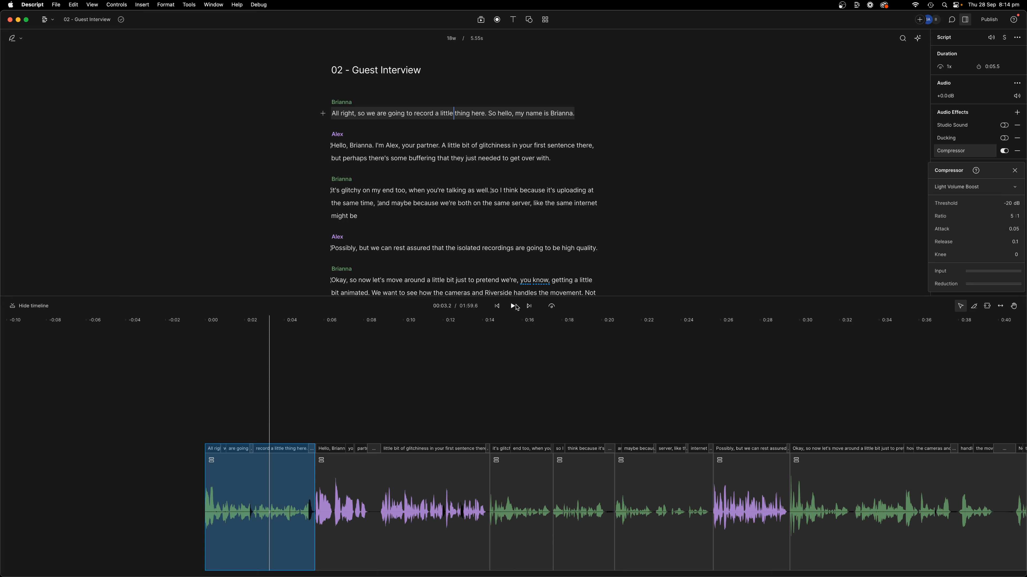
Step: Play the compressed first clip briefly from the start of the composition, then reopen its compressor settings
{"action": "left_click", "coordinate": [497, 306]}
{"action": "key", "text": "space"}
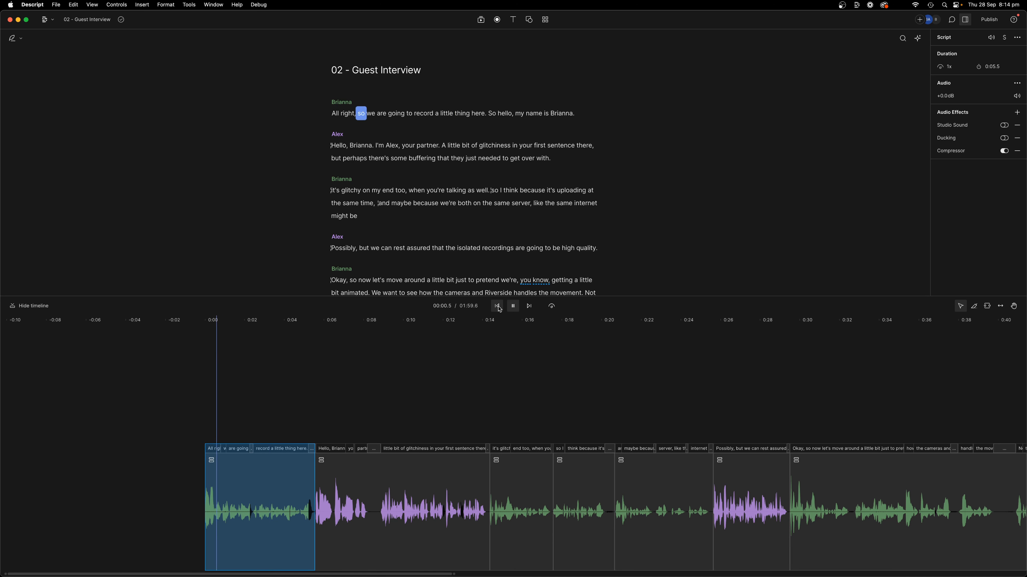
{"action": "key", "text": "space"}
{"action": "left_click", "coordinate": [498, 307]}
{"action": "left_click", "coordinate": [224, 484]}
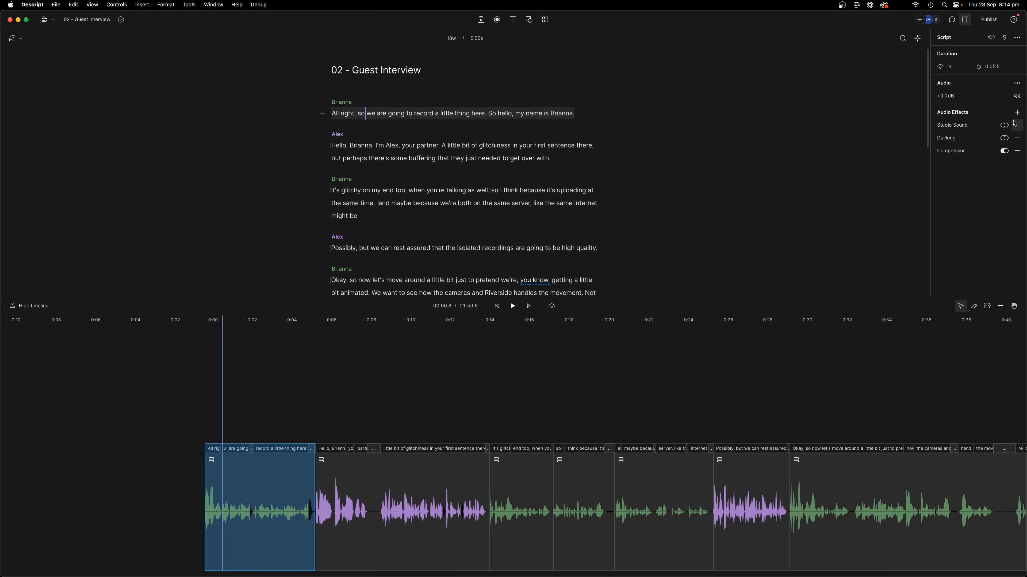
{"action": "left_click", "coordinate": [963, 153]}
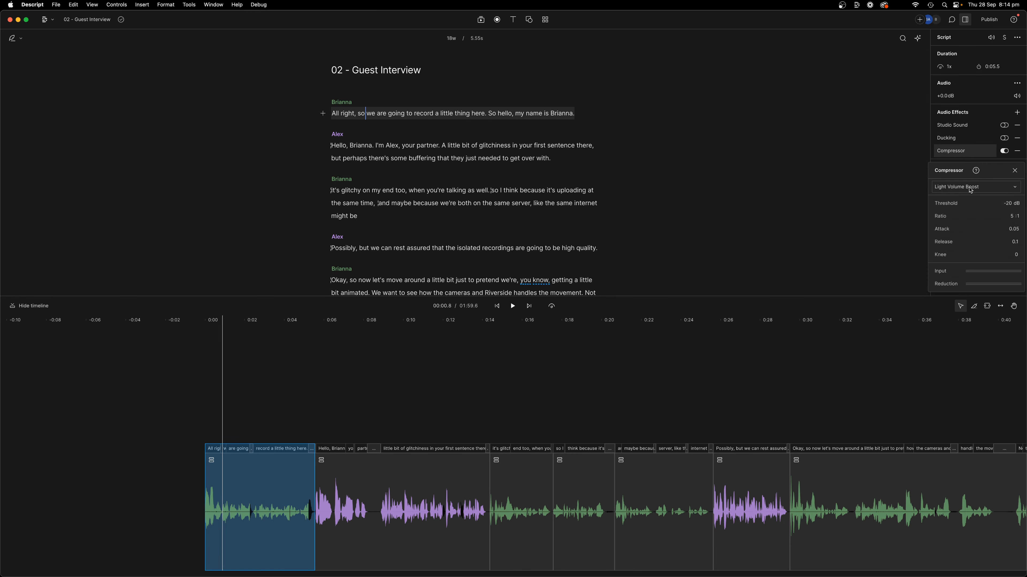